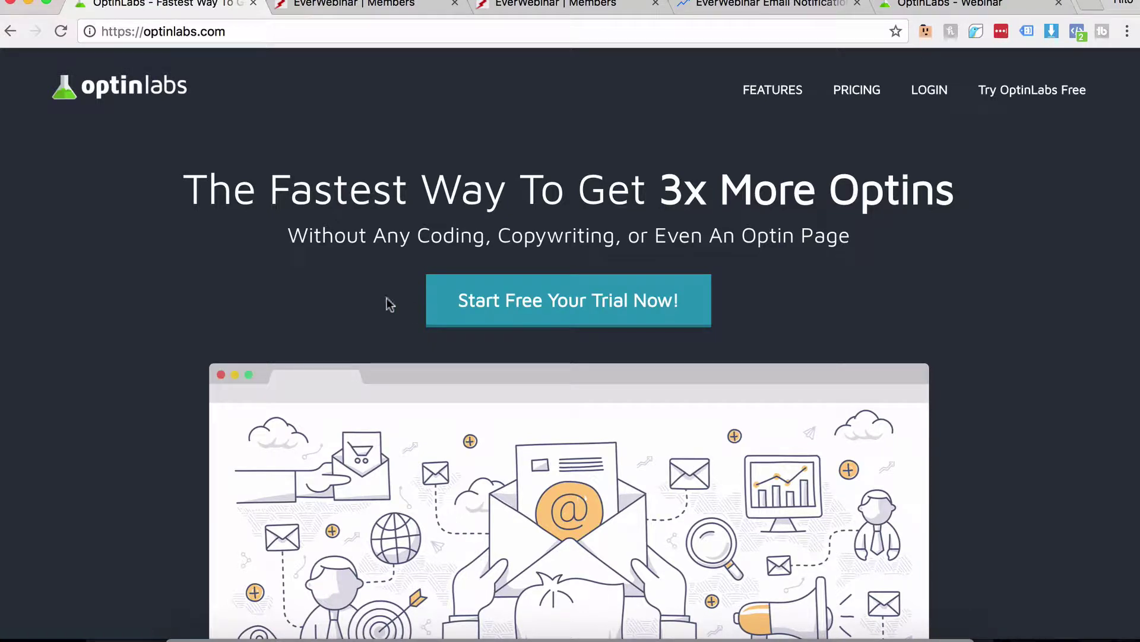
On the webinar analytics page, check the replay attendee show-up figures and notification email stats.
{"action": "left_click", "coordinate": [378, 6]}
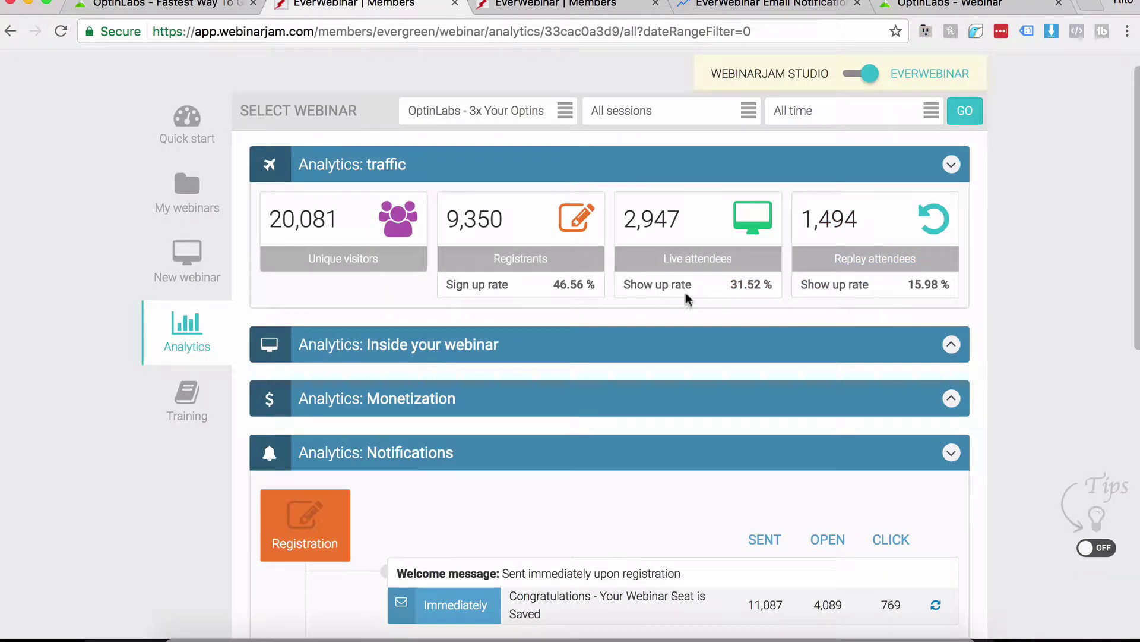
{"action": "left_click_drag", "start_coordinate": [722, 292], "coordinate": [970, 291]}
{"action": "left_click", "coordinate": [998, 291]}
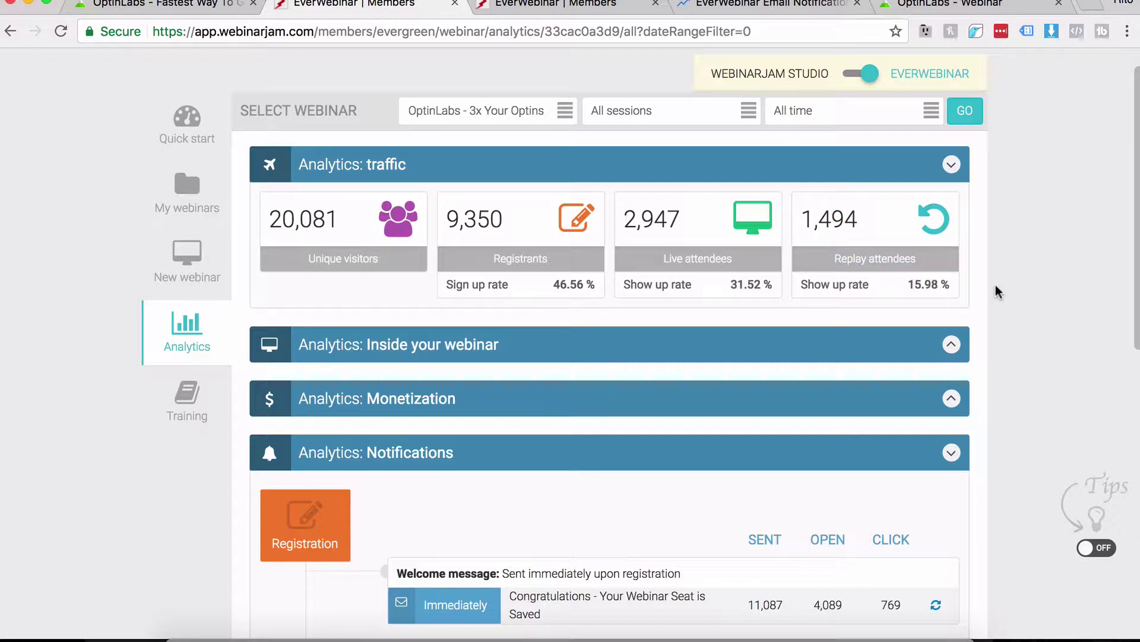
{"action": "scroll", "coordinate": [998, 291], "scroll_direction": "down", "scroll_amount": 2}
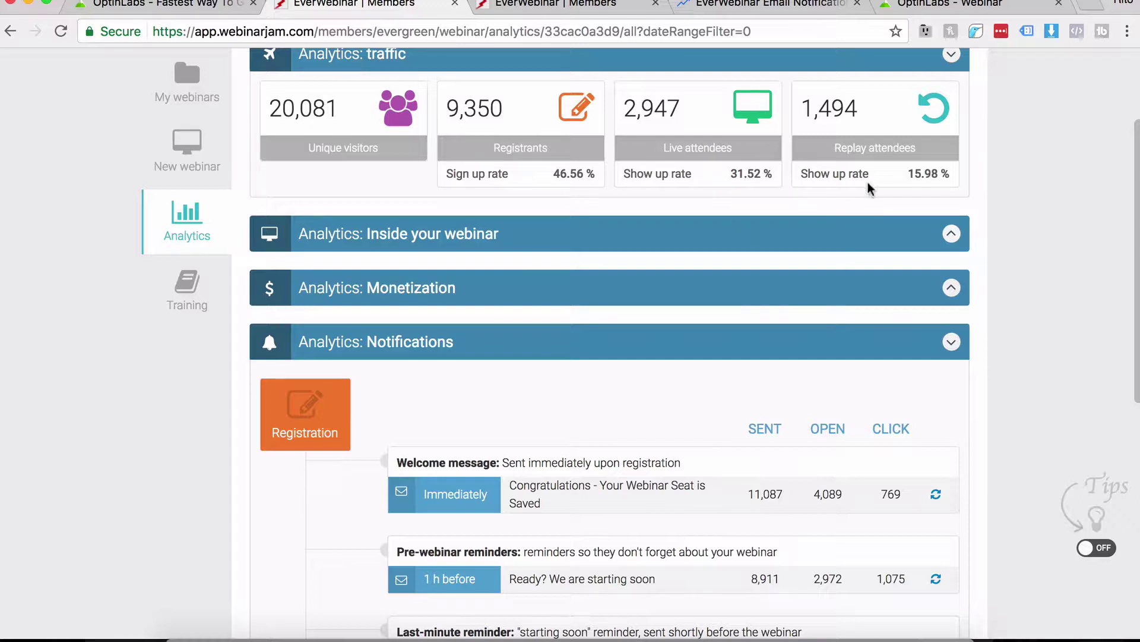
{"action": "scroll", "coordinate": [1023, 237], "scroll_direction": "down", "scroll_amount": 1}
{"action": "scroll", "coordinate": [1022, 238], "scroll_direction": "down", "scroll_amount": 1}
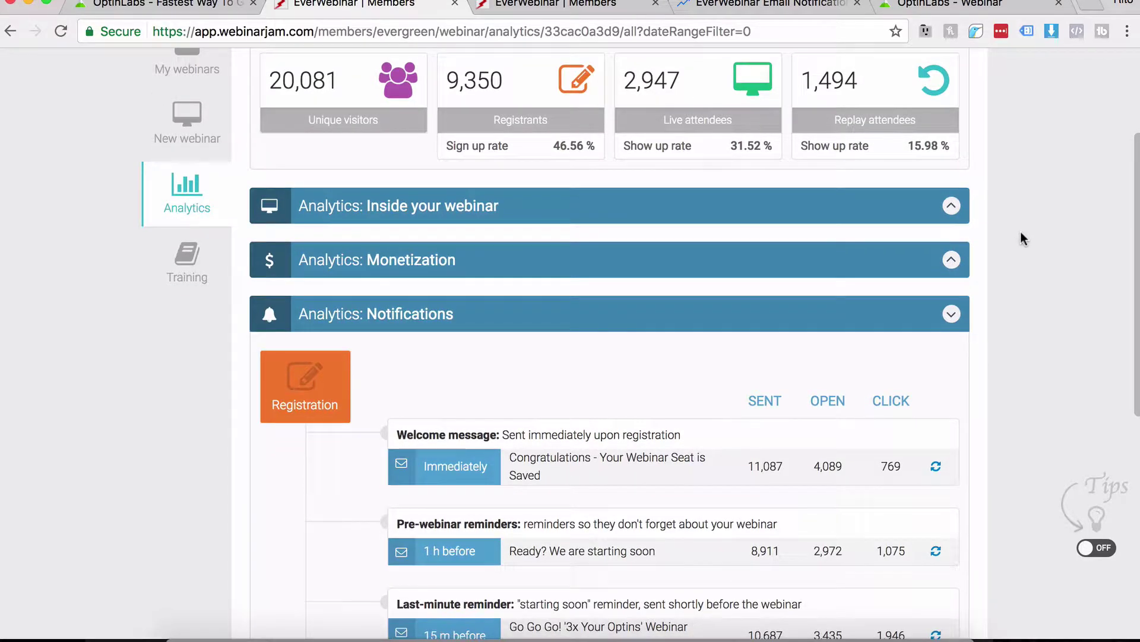
{"action": "scroll", "coordinate": [1023, 238], "scroll_direction": "up", "scroll_amount": 1}
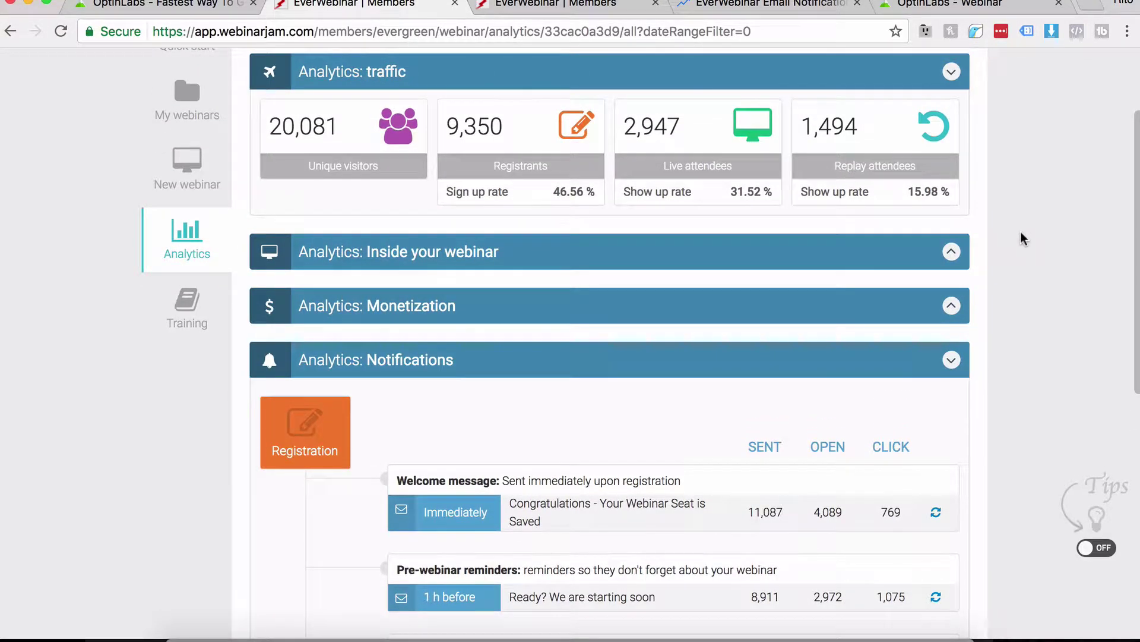
{"action": "scroll", "coordinate": [1022, 238], "scroll_direction": "up", "scroll_amount": 1}
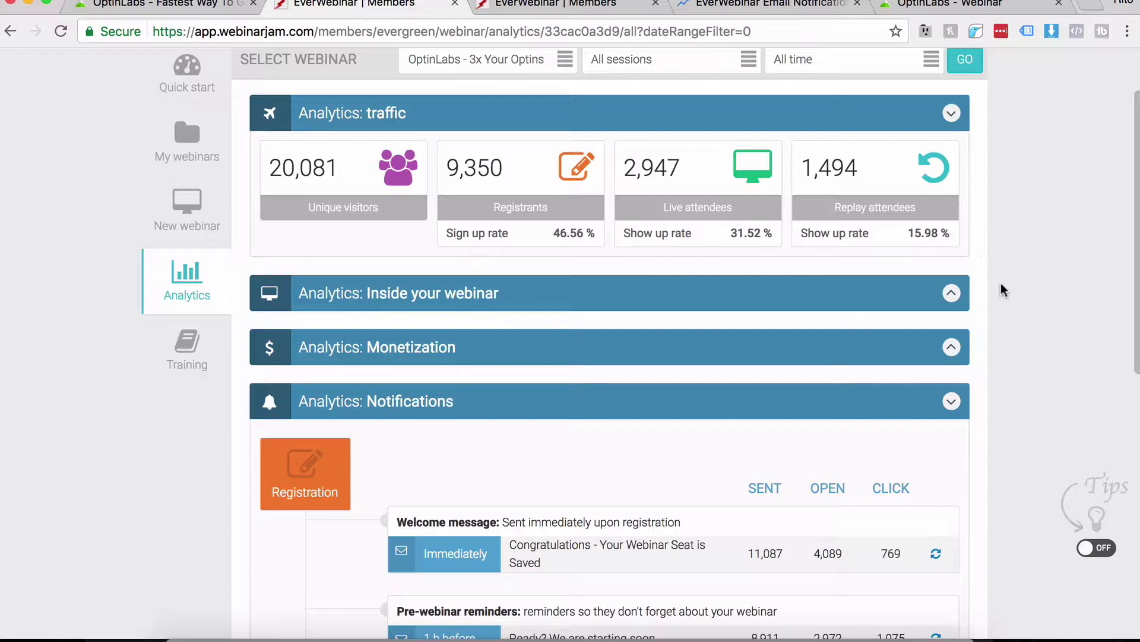
Check the last-minute reminder's sent count, then return to the My webinars dashboard.
{"action": "scroll", "coordinate": [1000, 282], "scroll_direction": "down", "scroll_amount": 3}
{"action": "scroll", "coordinate": [1001, 284], "scroll_direction": "down", "scroll_amount": 3}
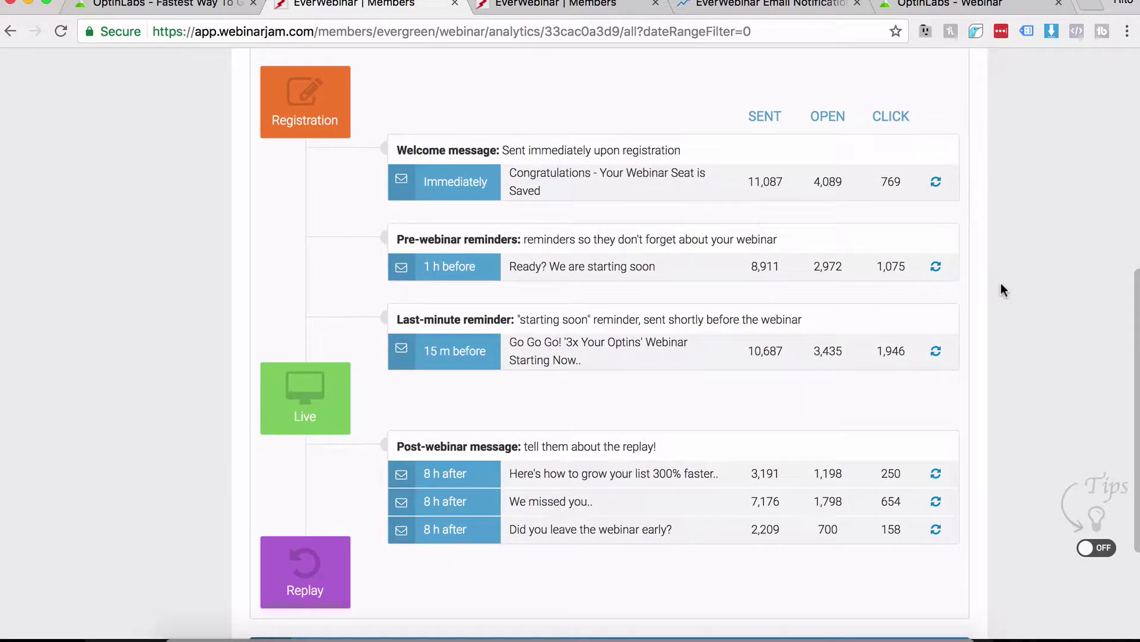
{"action": "scroll", "coordinate": [1002, 289], "scroll_direction": "up", "scroll_amount": 1}
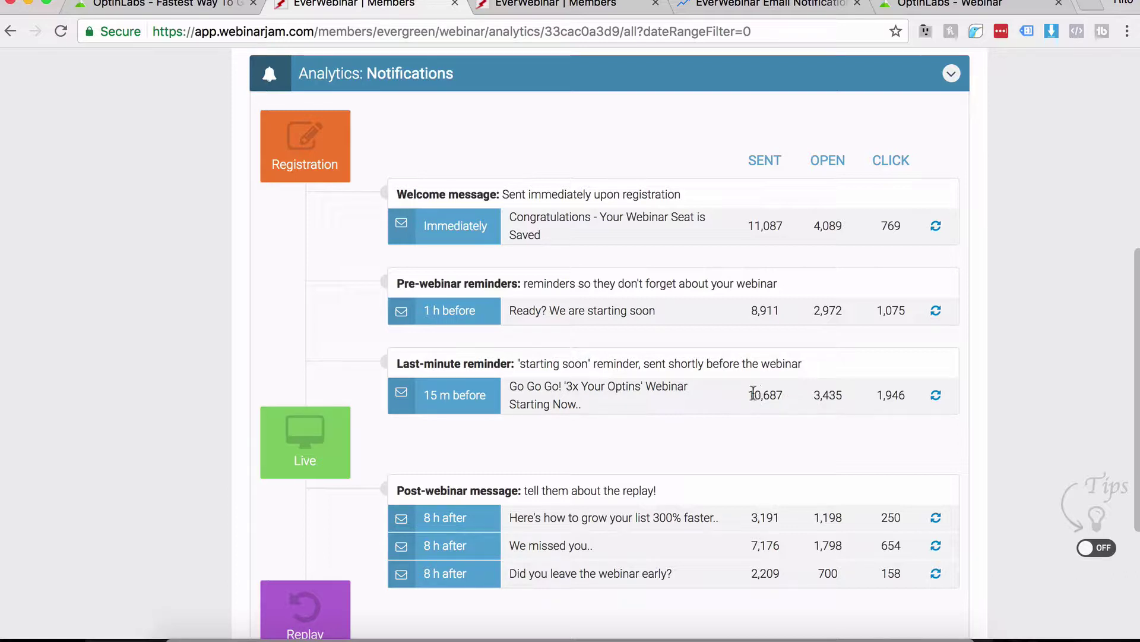
{"action": "left_click_drag", "start_coordinate": [747, 395], "coordinate": [783, 396]}
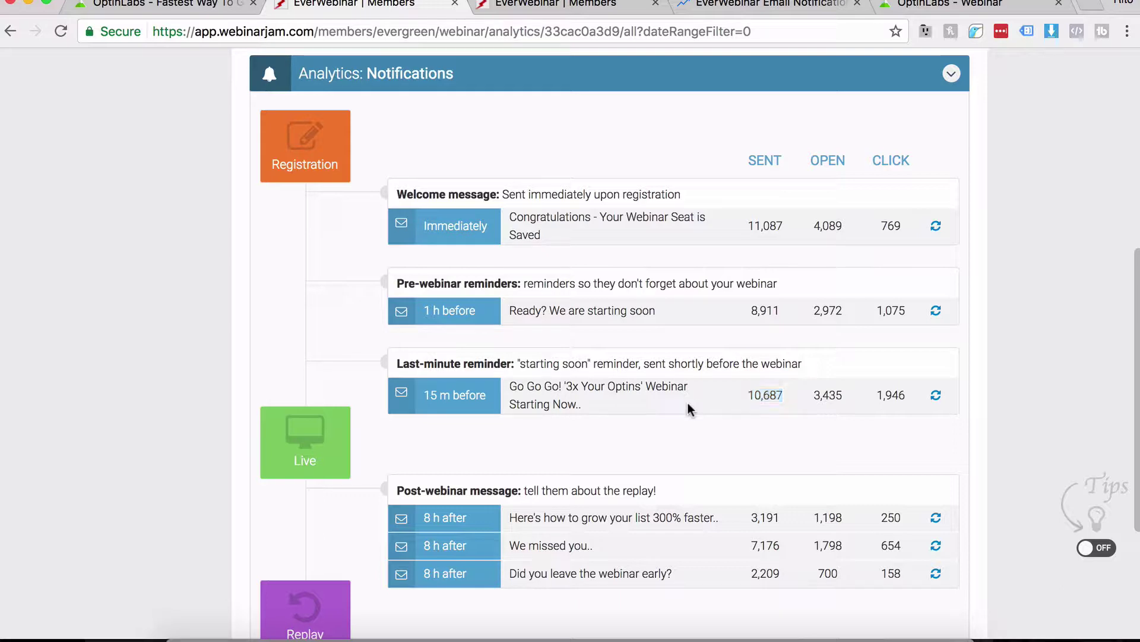
{"action": "left_click", "coordinate": [526, 7]}
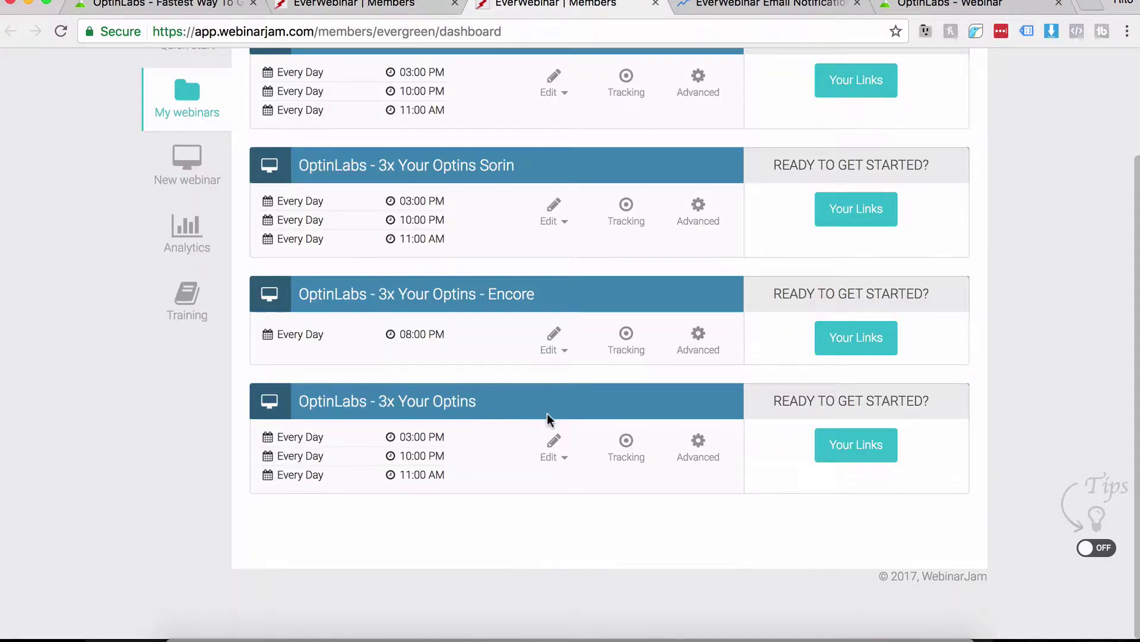
Edit the 'OptinLabs - 3x Your Optins' webinar and expand Webinar notifications on step 4, Notifications.
{"action": "left_click", "coordinate": [554, 449]}
{"action": "left_click", "coordinate": [559, 482]}
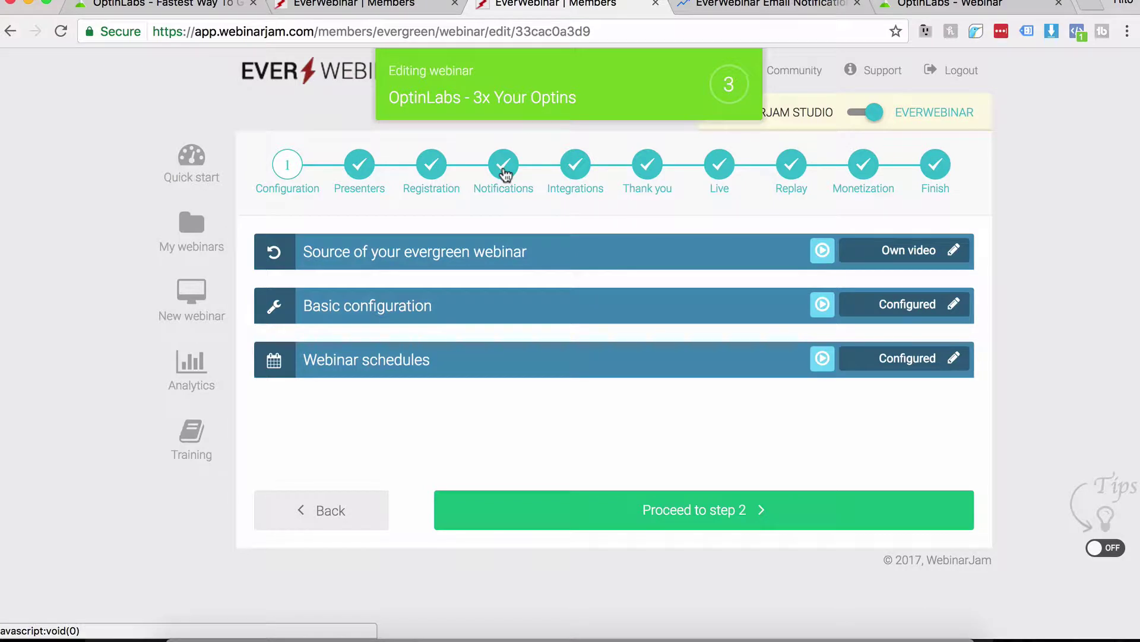
{"action": "left_click", "coordinate": [504, 174]}
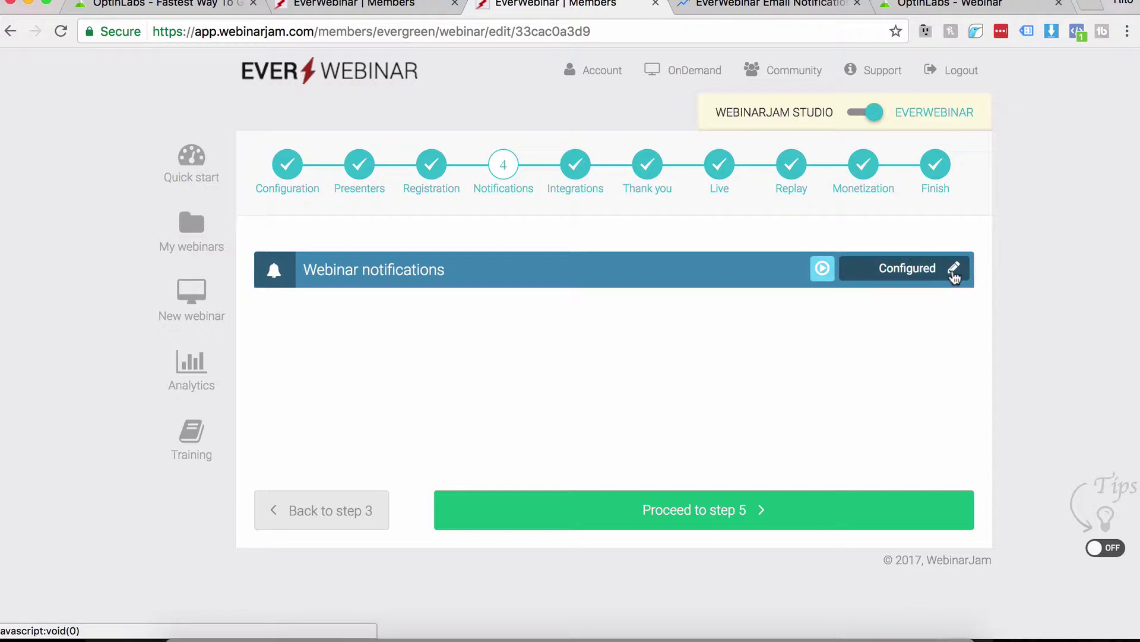
{"action": "left_click", "coordinate": [954, 272]}
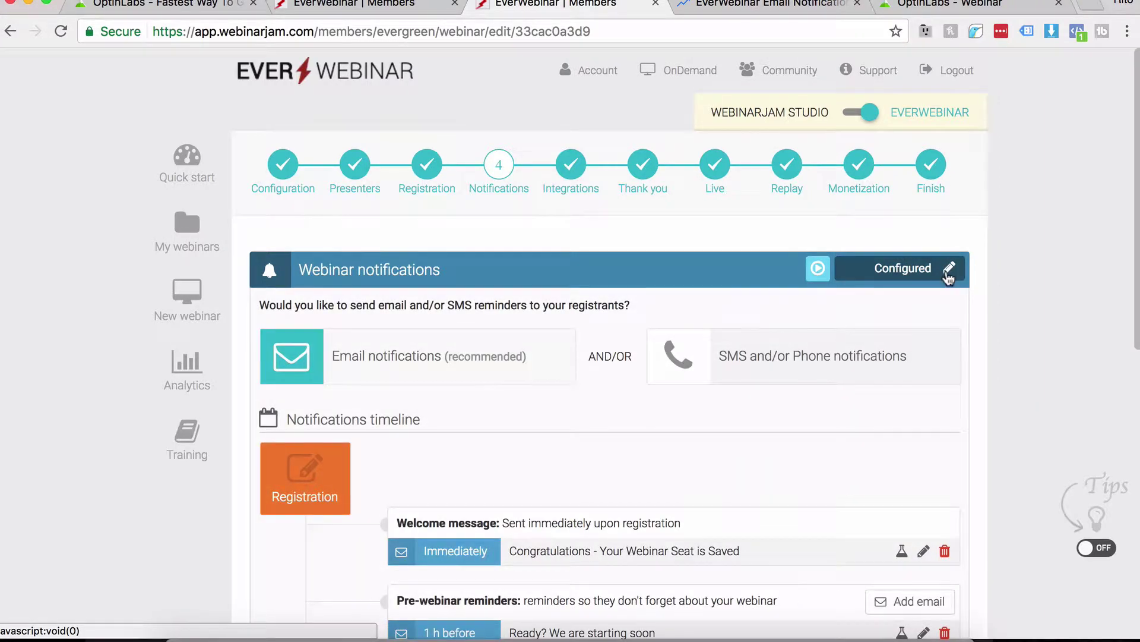
{"action": "scroll", "coordinate": [565, 302], "scroll_direction": "down", "scroll_amount": 2}
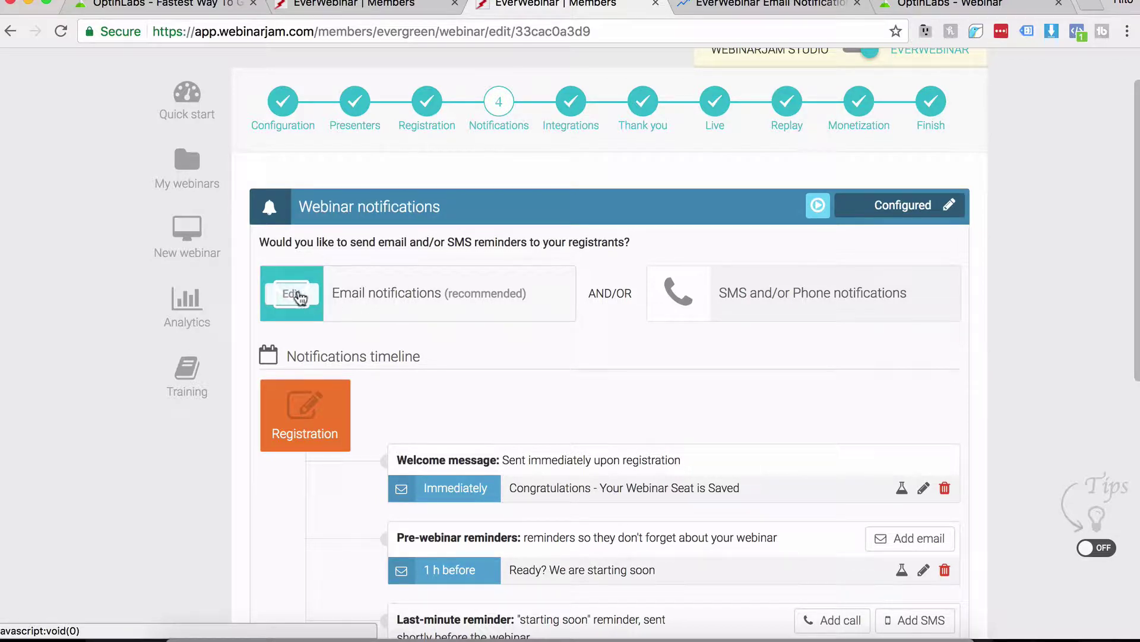
Inspect the email server settings and the SMTP provider list, then close them with MandrillApp unchanged.
{"action": "left_click", "coordinate": [299, 296]}
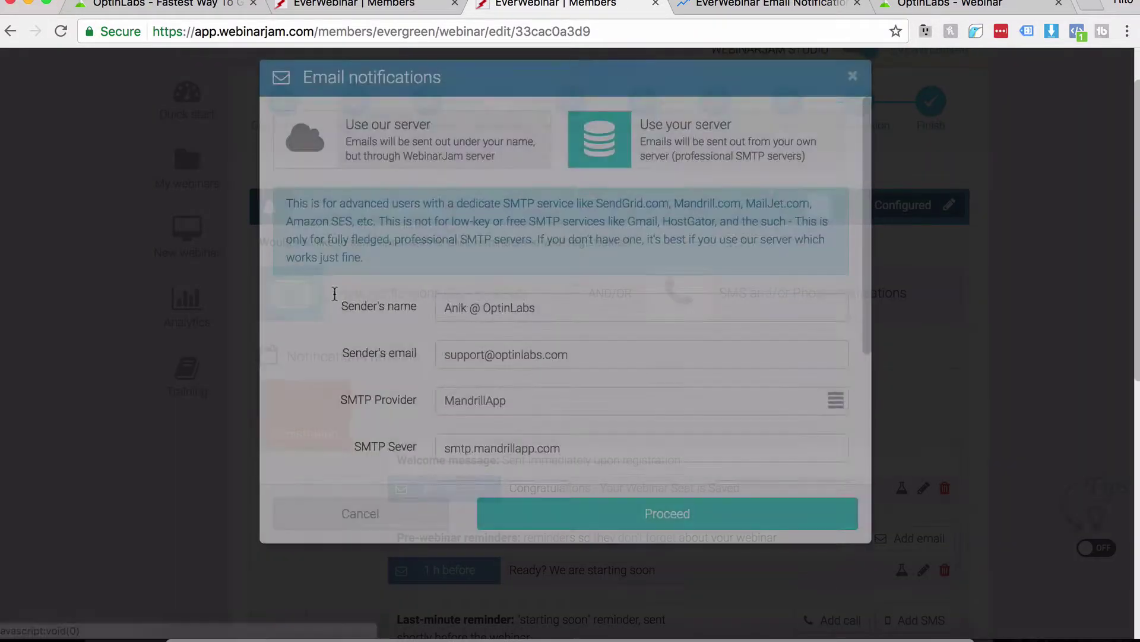
{"action": "scroll", "coordinate": [432, 351], "scroll_direction": "down", "scroll_amount": 5}
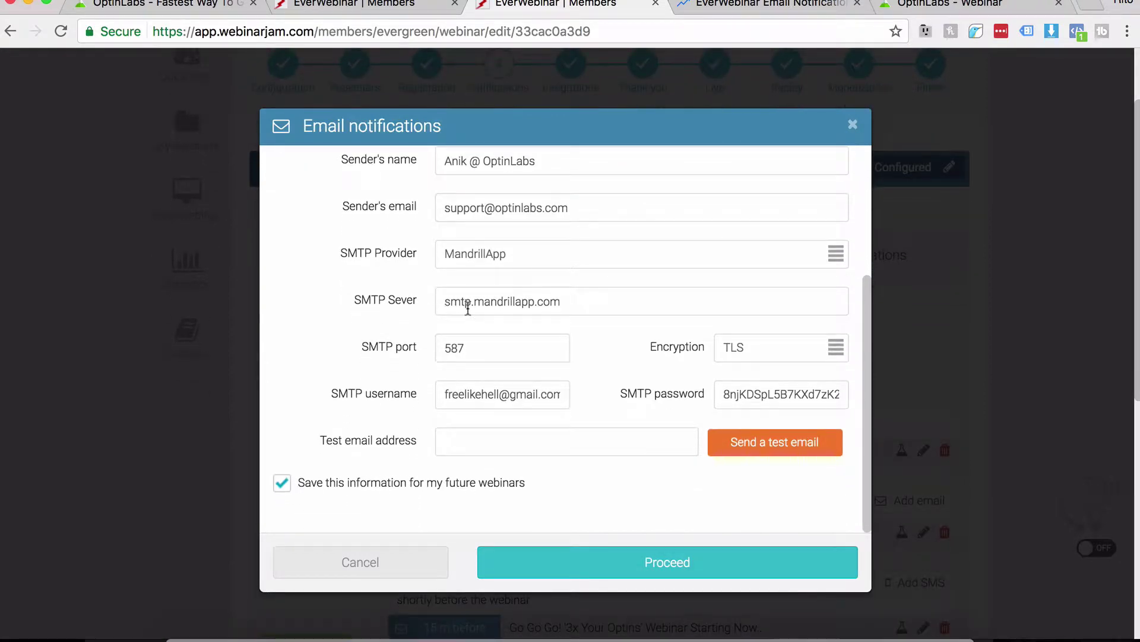
{"action": "scroll", "coordinate": [472, 312], "scroll_direction": "up", "scroll_amount": 1}
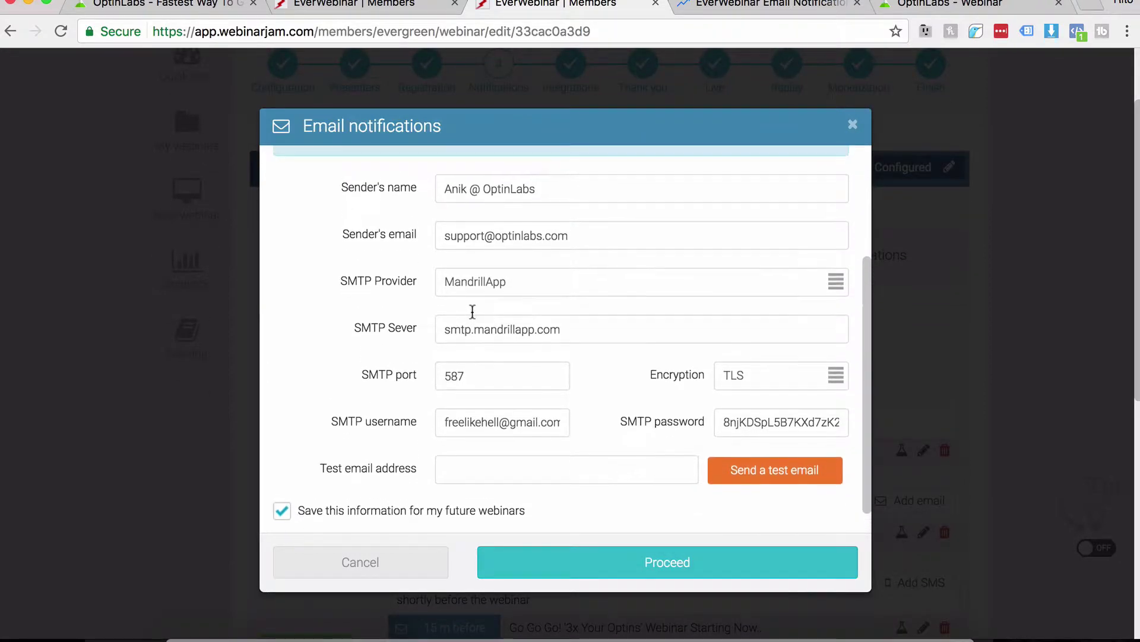
{"action": "left_click", "coordinate": [506, 288]}
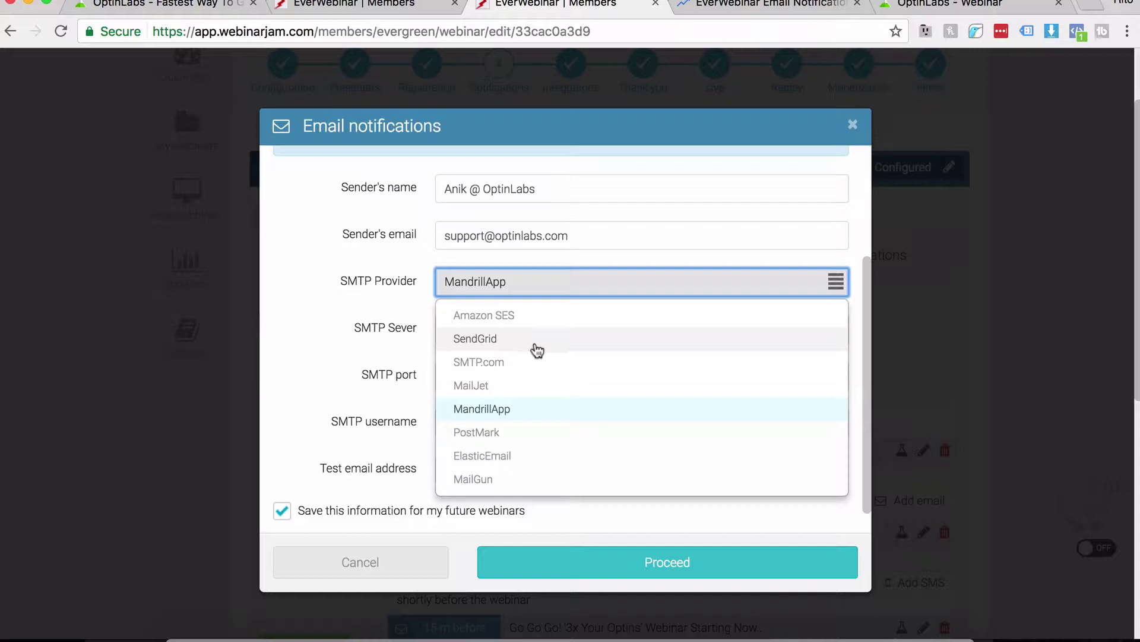
{"action": "scroll", "coordinate": [541, 385], "scroll_direction": "down", "scroll_amount": 2}
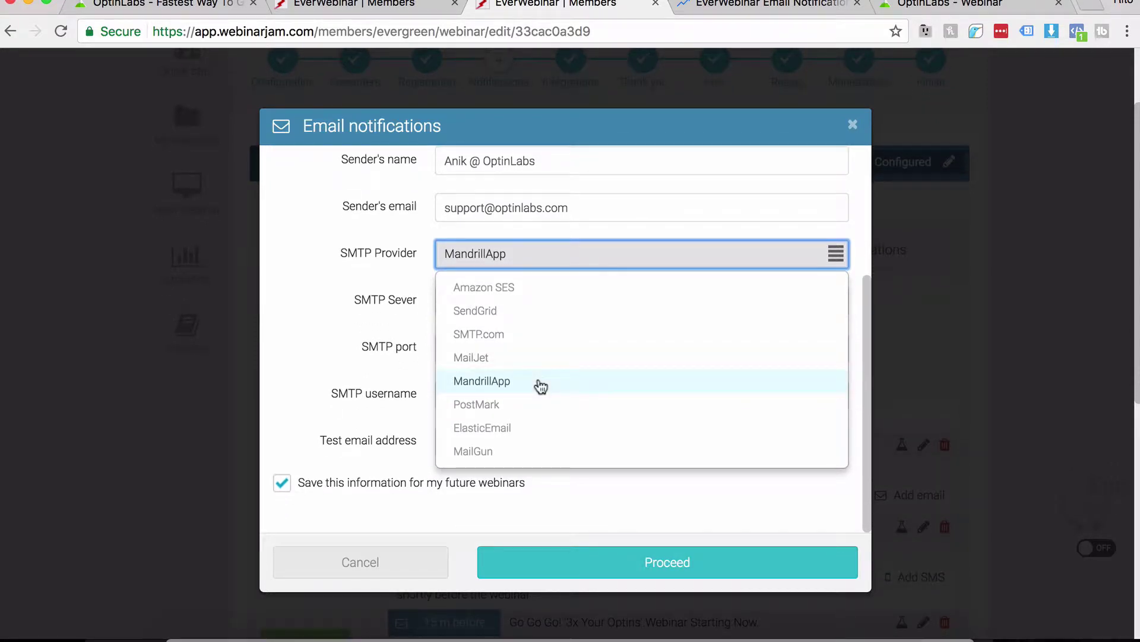
{"action": "scroll", "coordinate": [541, 386], "scroll_direction": "up", "scroll_amount": 1}
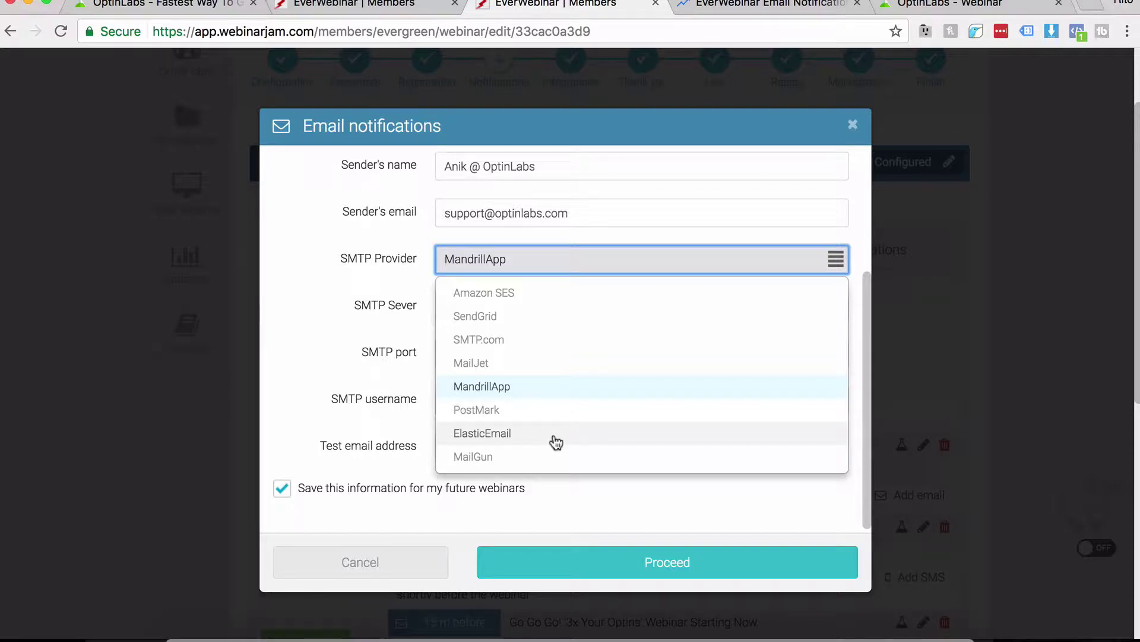
{"action": "left_click", "coordinate": [344, 562]}
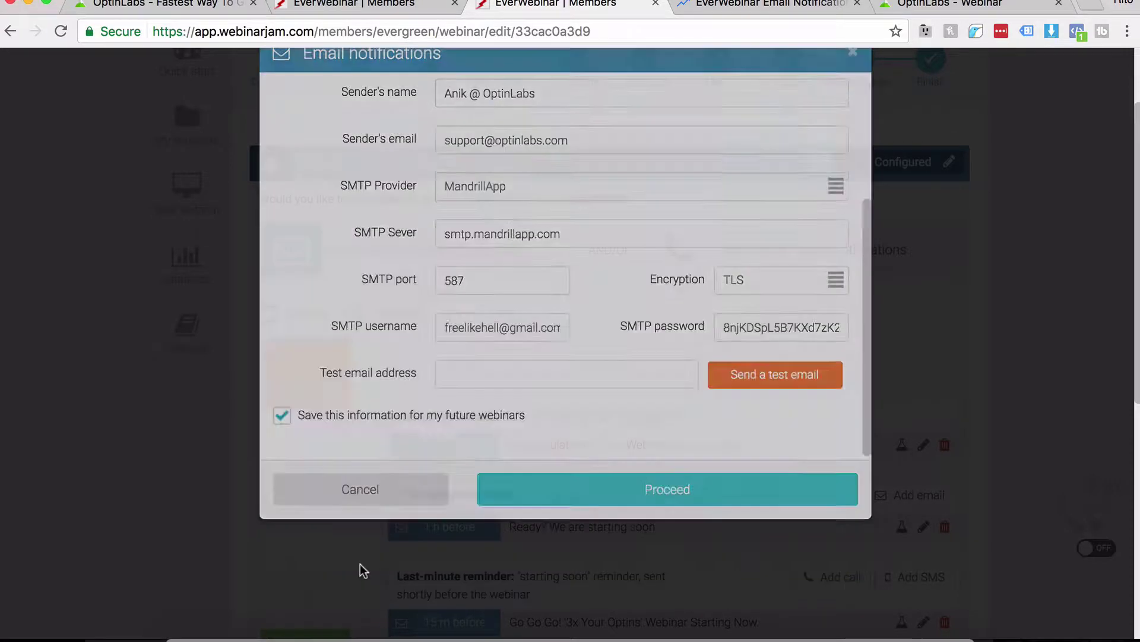
{"action": "scroll", "coordinate": [617, 384], "scroll_direction": "down", "scroll_amount": 5}
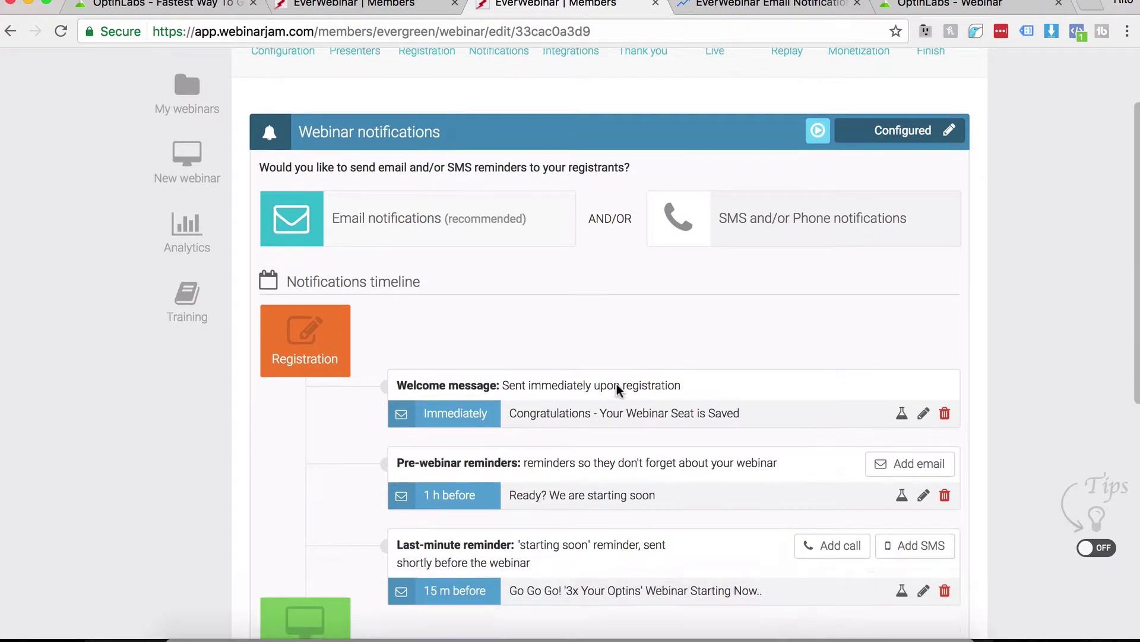
{"action": "scroll", "coordinate": [617, 385], "scroll_direction": "down", "scroll_amount": 1}
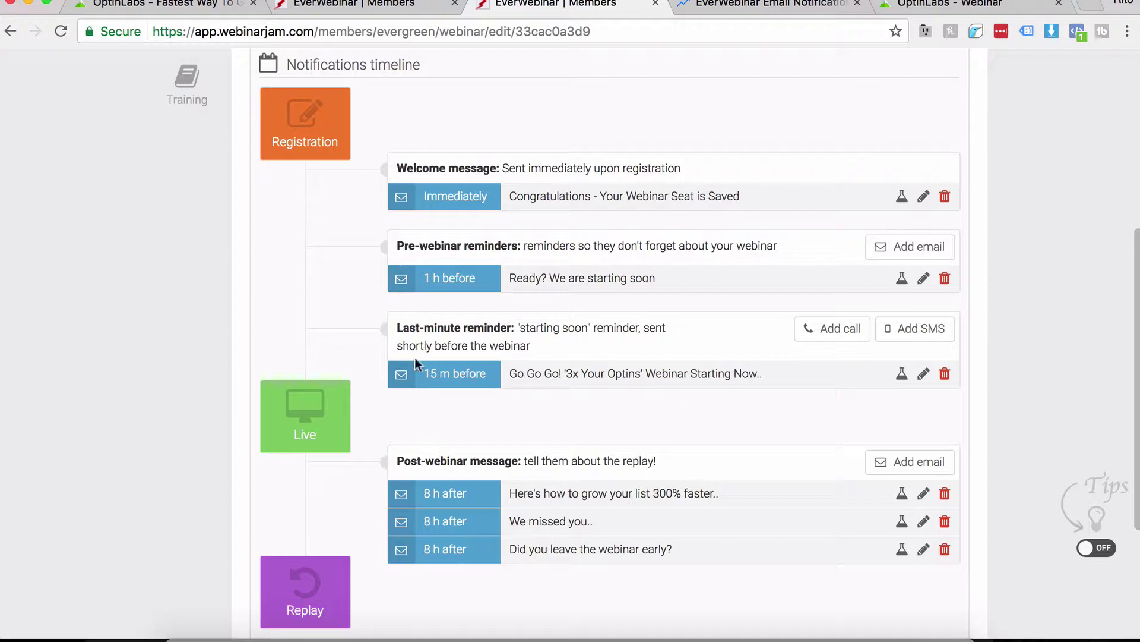
{"action": "scroll", "coordinate": [334, 382], "scroll_direction": "down", "scroll_amount": 1}
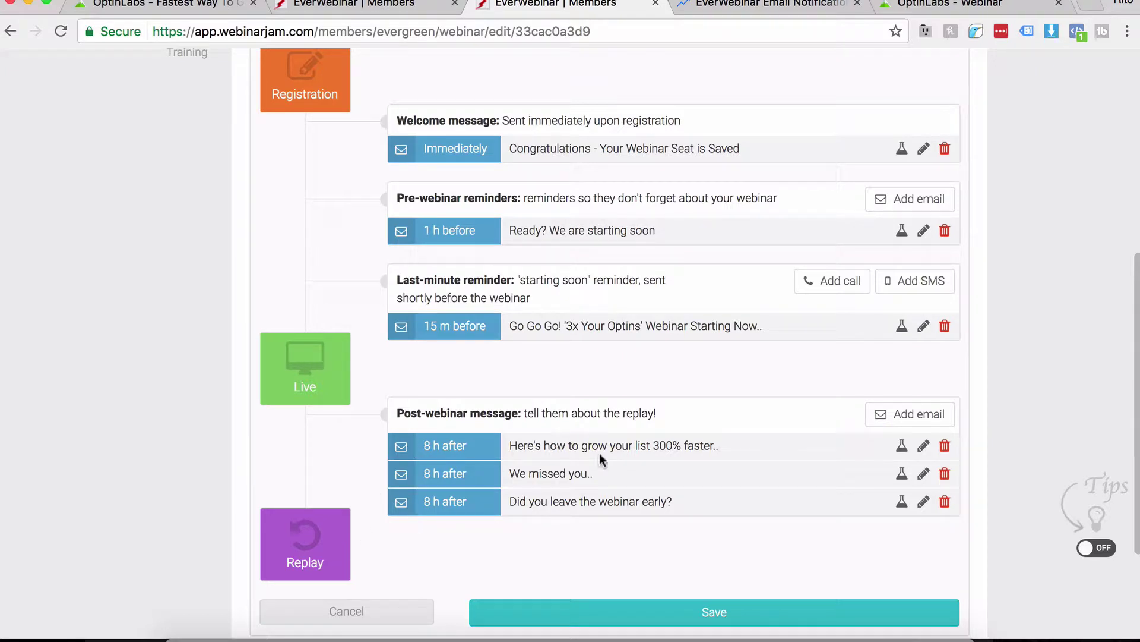
{"action": "scroll", "coordinate": [600, 452], "scroll_direction": "up", "scroll_amount": 1}
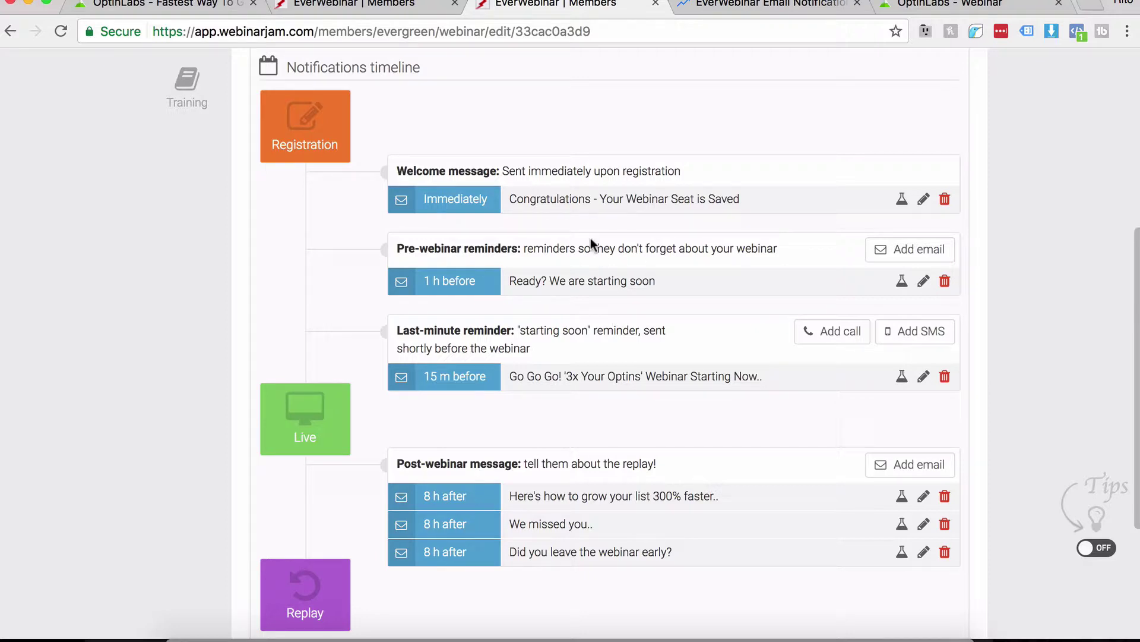
Compare the Immediately, 1 h and 15 m reminder timings, then edit the 15-minute last-minute reminder email.
{"action": "double_click", "coordinate": [487, 196]}
{"action": "left_click_drag", "start_coordinate": [489, 286], "coordinate": [410, 284]}
{"action": "left_click_drag", "start_coordinate": [487, 382], "coordinate": [427, 379]}
{"action": "left_click", "coordinate": [548, 376]}
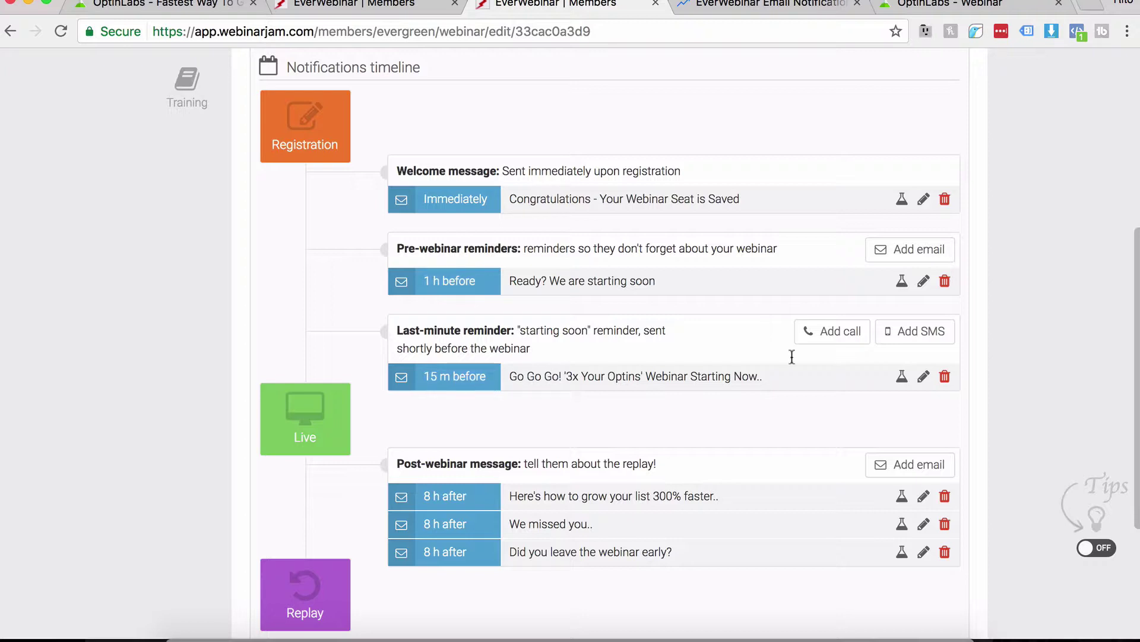
{"action": "left_click", "coordinate": [923, 377]}
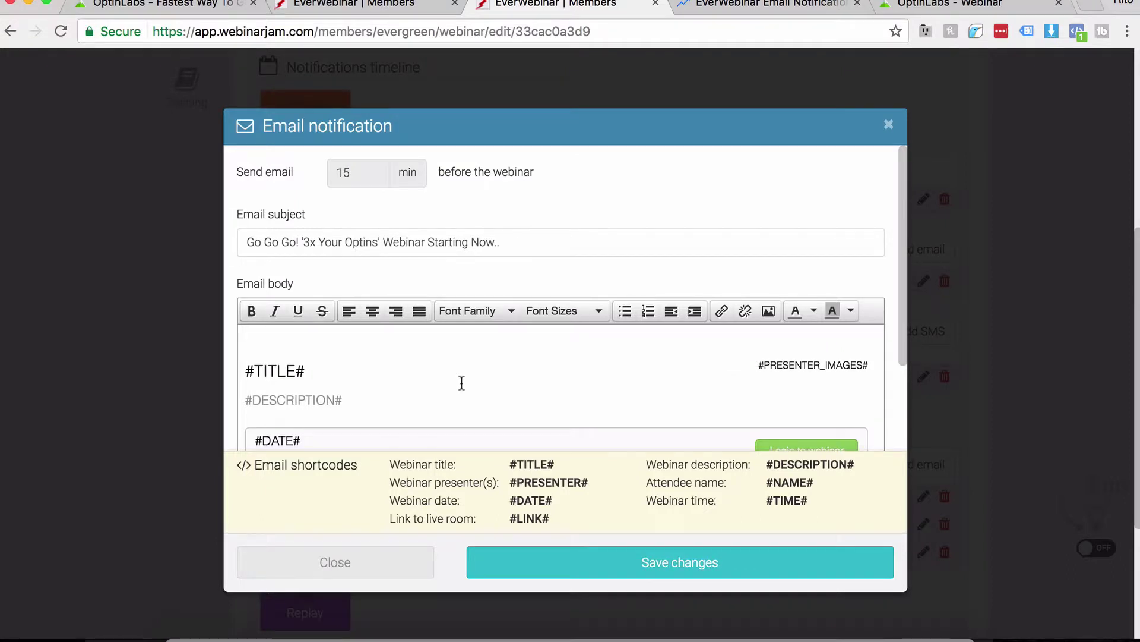
Read through the 15-minute reminder's message body and shortcodes, then close it without saving.
{"action": "scroll", "coordinate": [461, 380], "scroll_direction": "down", "scroll_amount": 5}
{"action": "scroll", "coordinate": [461, 380], "scroll_direction": "down", "scroll_amount": 1}
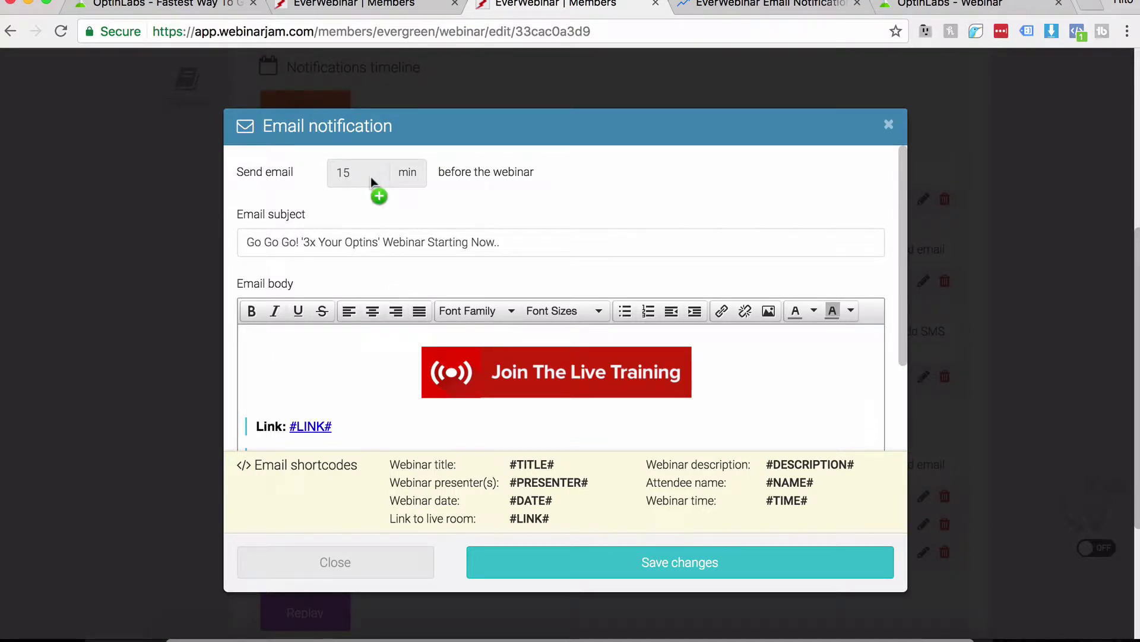
{"action": "scroll", "coordinate": [366, 380], "scroll_direction": "up", "scroll_amount": 3}
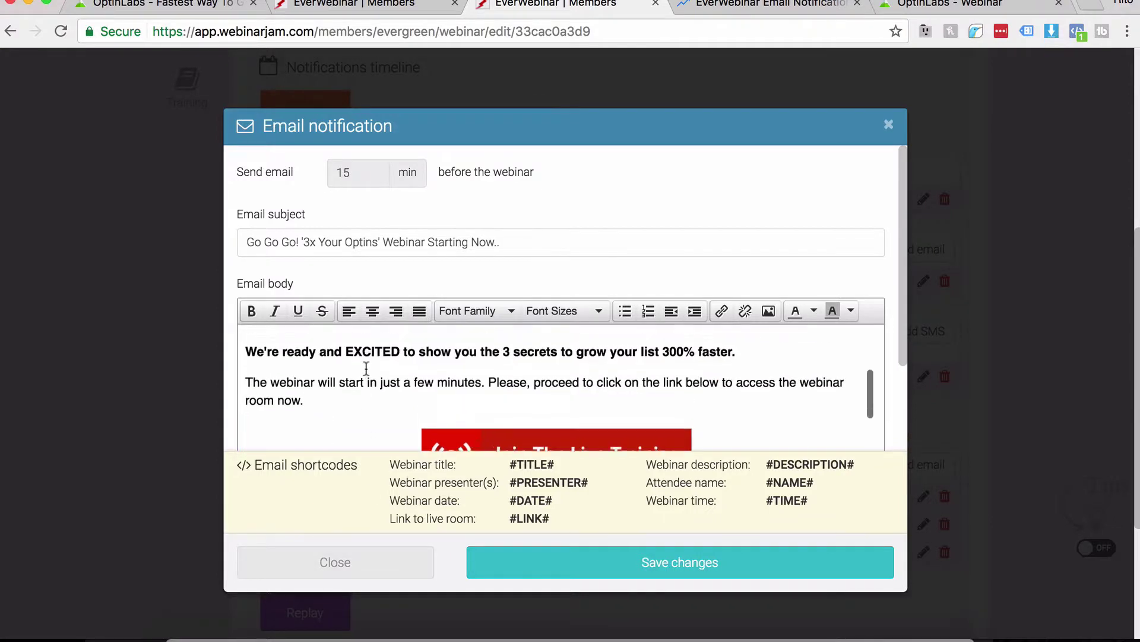
{"action": "scroll", "coordinate": [366, 369], "scroll_direction": "up", "scroll_amount": 5}
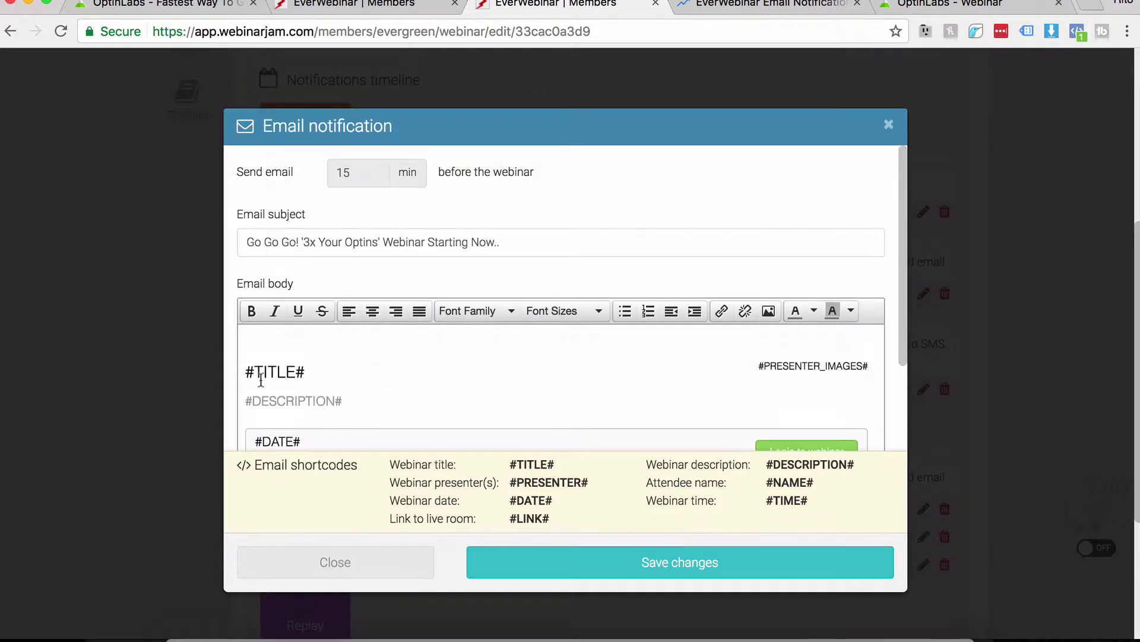
{"action": "scroll", "coordinate": [321, 384], "scroll_direction": "down", "scroll_amount": 1}
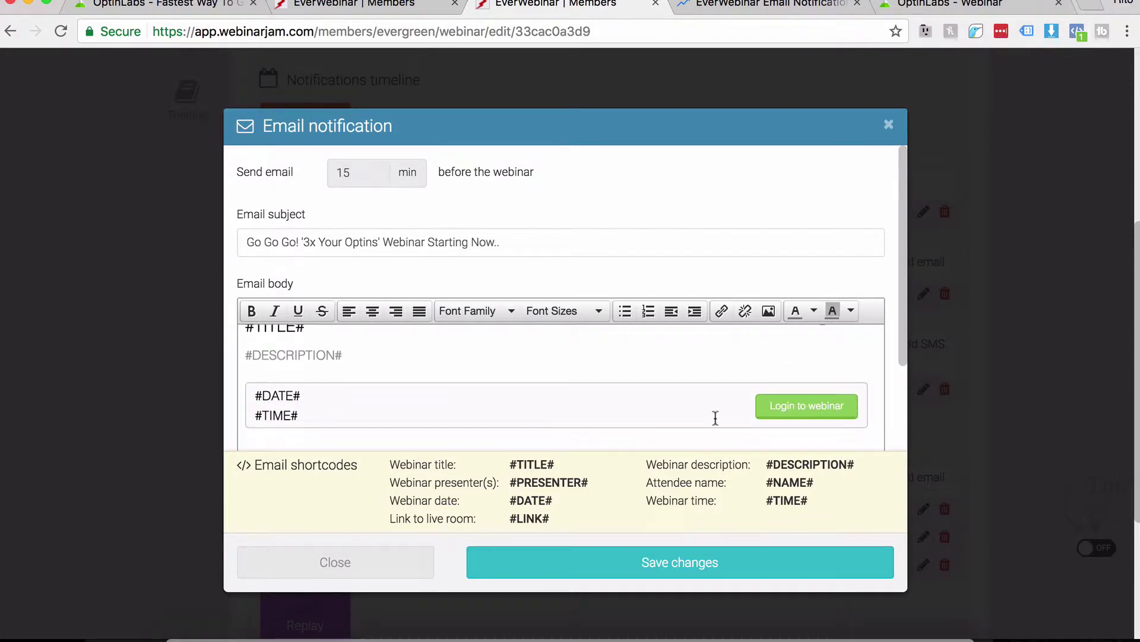
{"action": "scroll", "coordinate": [573, 394], "scroll_direction": "down", "scroll_amount": 5}
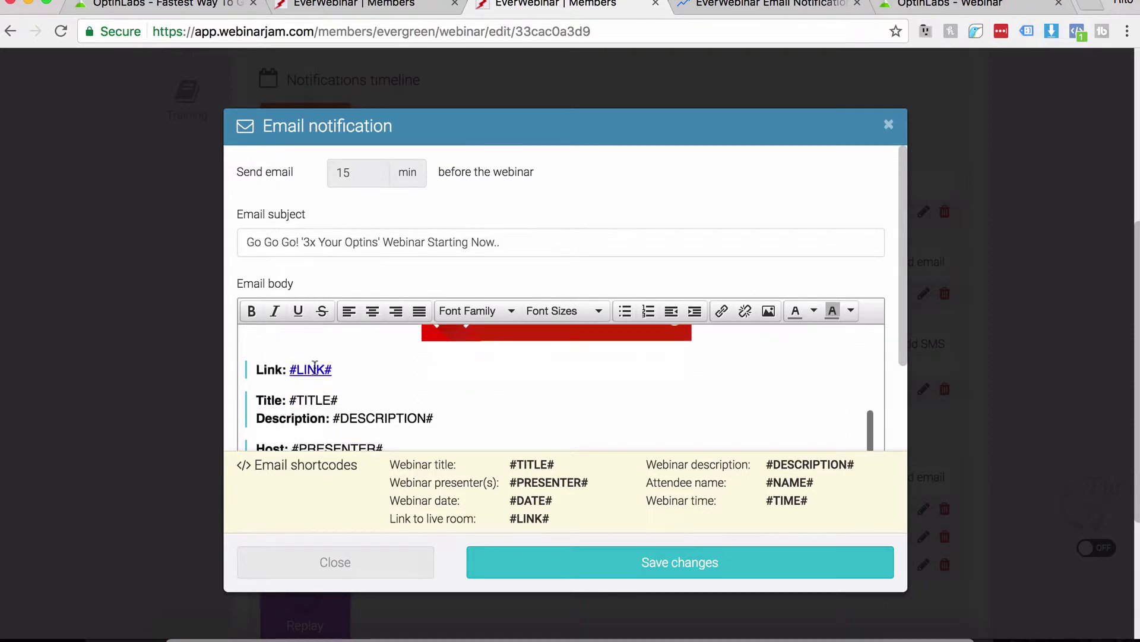
{"action": "scroll", "coordinate": [368, 381], "scroll_direction": "down", "scroll_amount": 1}
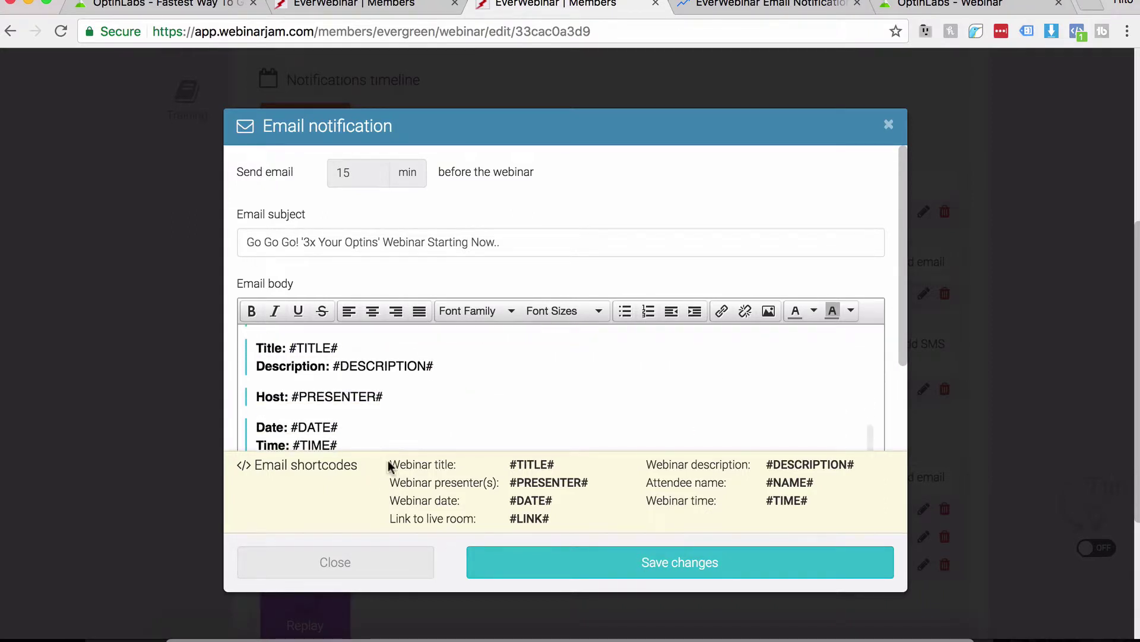
{"action": "left_click_drag", "start_coordinate": [390, 466], "coordinate": [618, 499]}
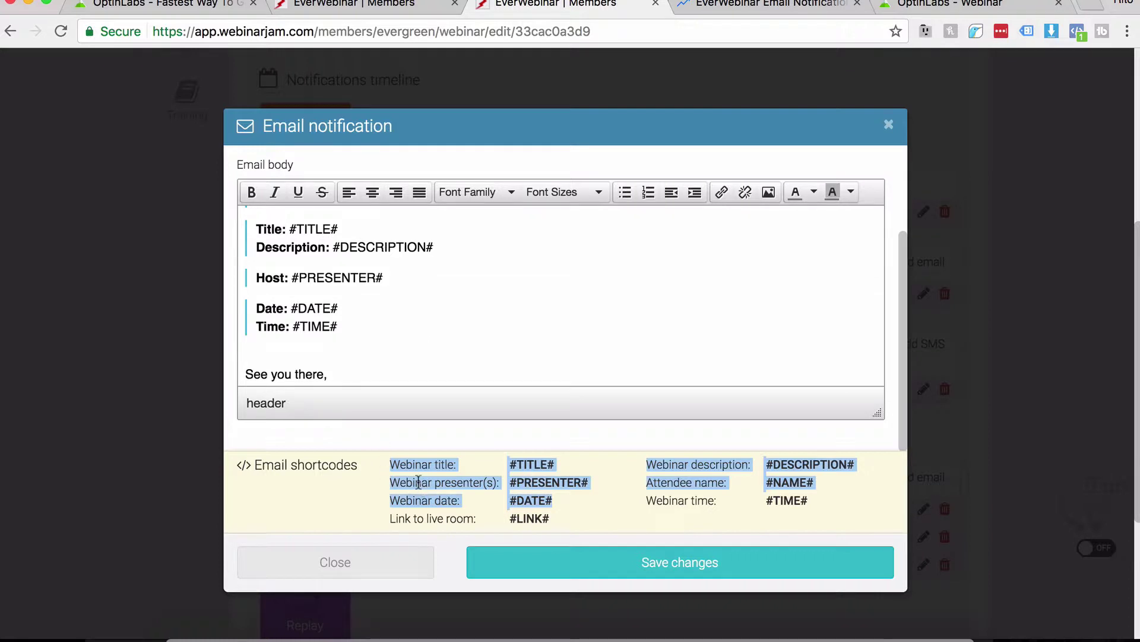
{"action": "left_click", "coordinate": [414, 506]}
{"action": "left_click", "coordinate": [364, 552]}
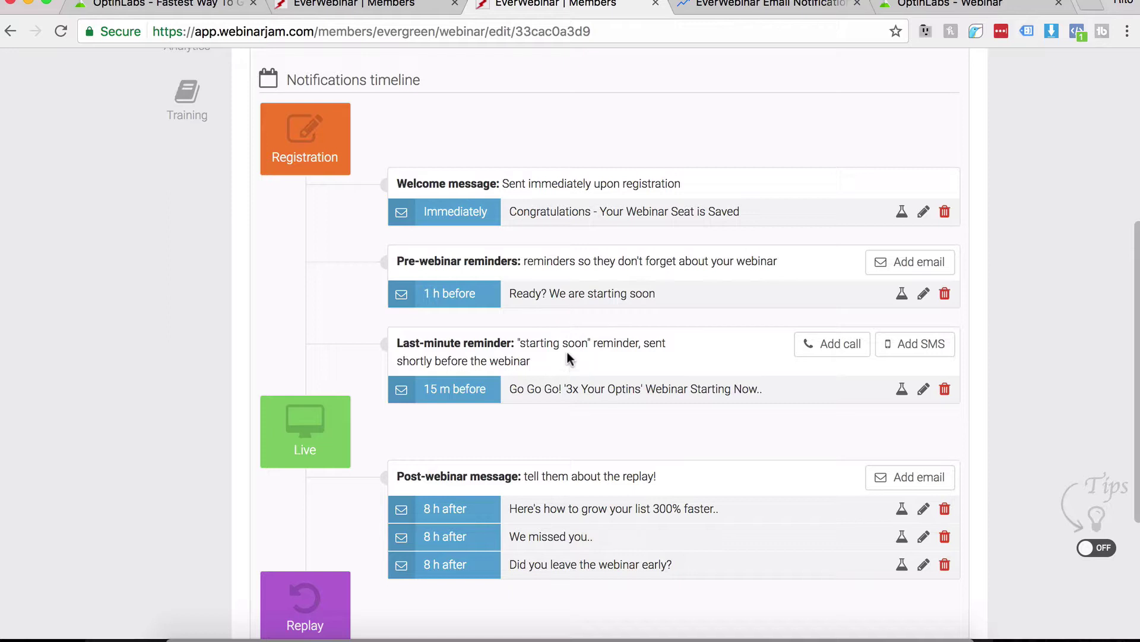
{"action": "scroll", "coordinate": [541, 328], "scroll_direction": "down", "scroll_amount": 3}
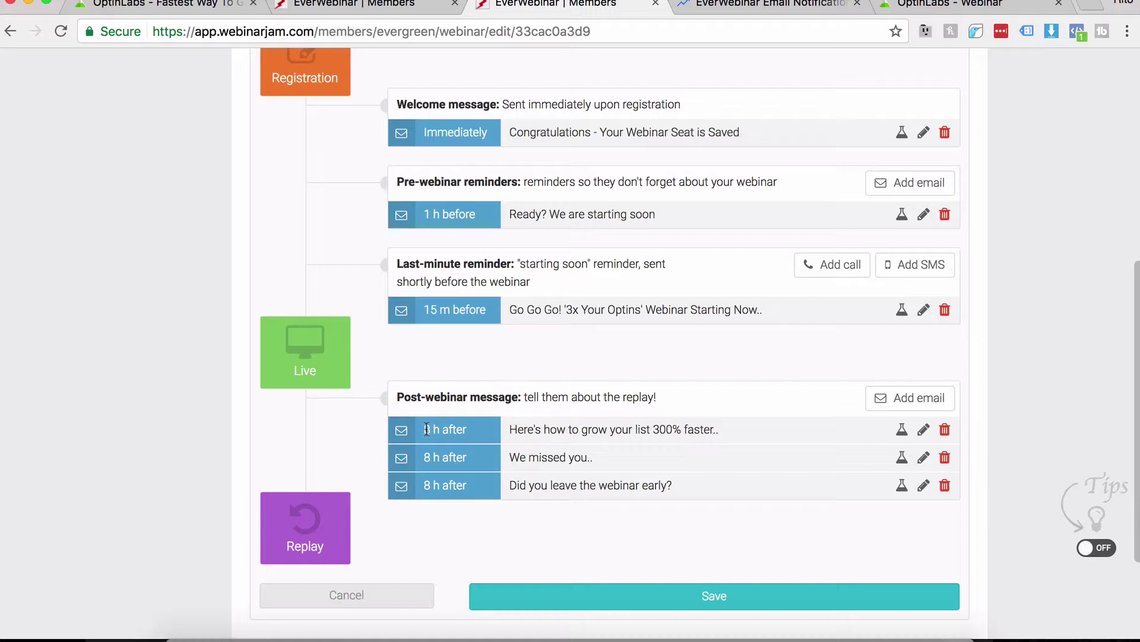
{"action": "left_click_drag", "start_coordinate": [421, 428], "coordinate": [470, 429]}
{"action": "left_click", "coordinate": [448, 483]}
{"action": "left_click_drag", "start_coordinate": [592, 458], "coordinate": [509, 451]}
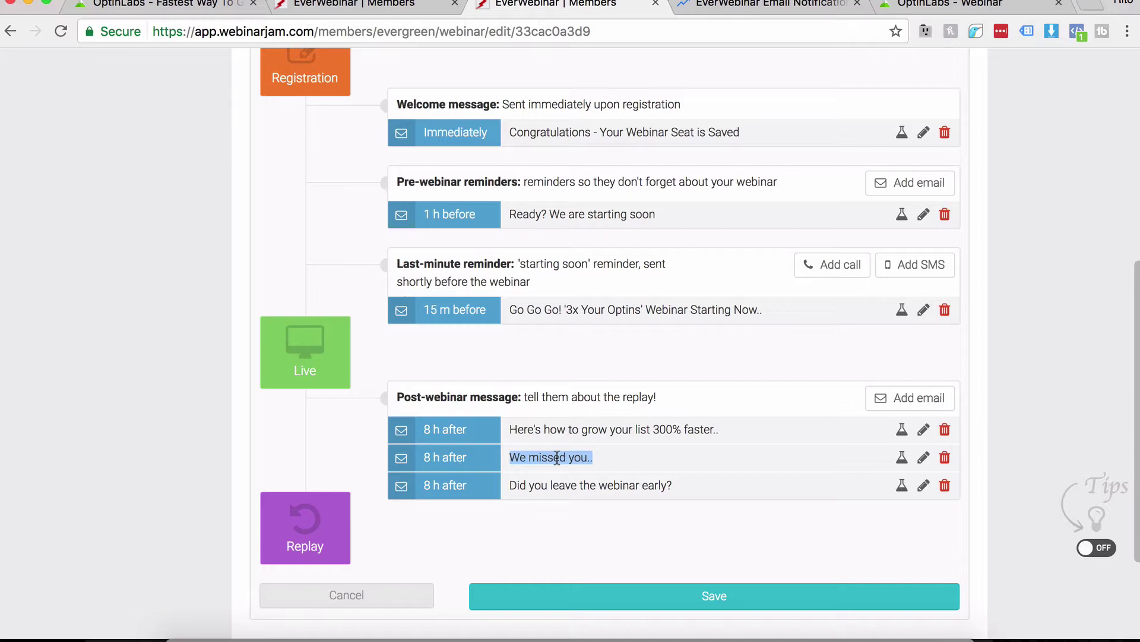
{"action": "left_click_drag", "start_coordinate": [673, 484], "coordinate": [502, 481]}
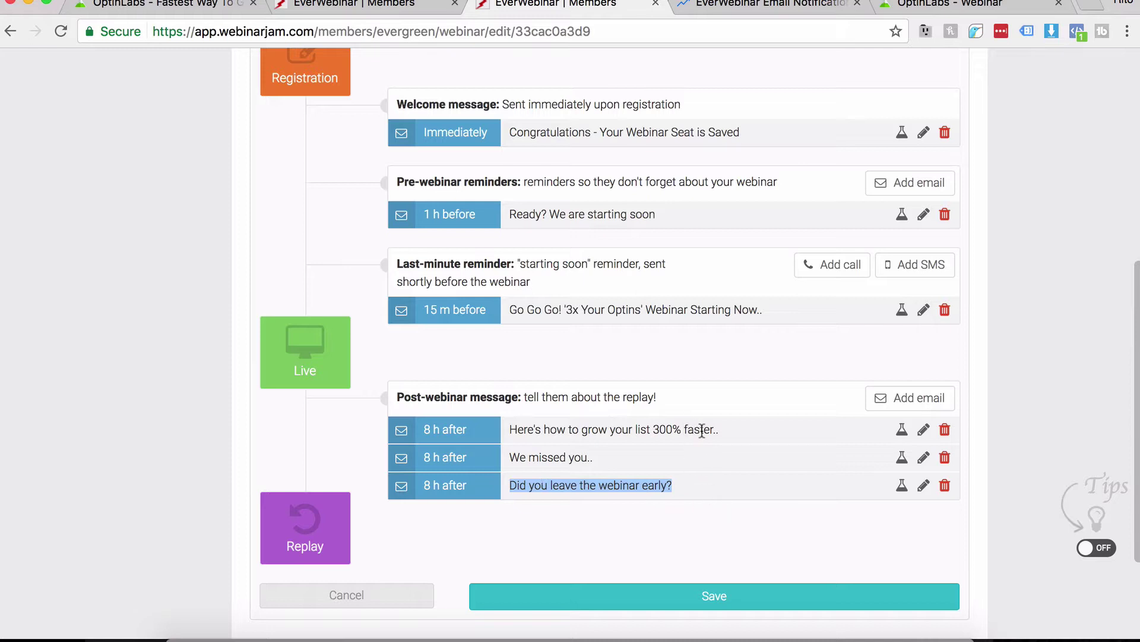
{"action": "left_click_drag", "start_coordinate": [720, 430], "coordinate": [513, 430]}
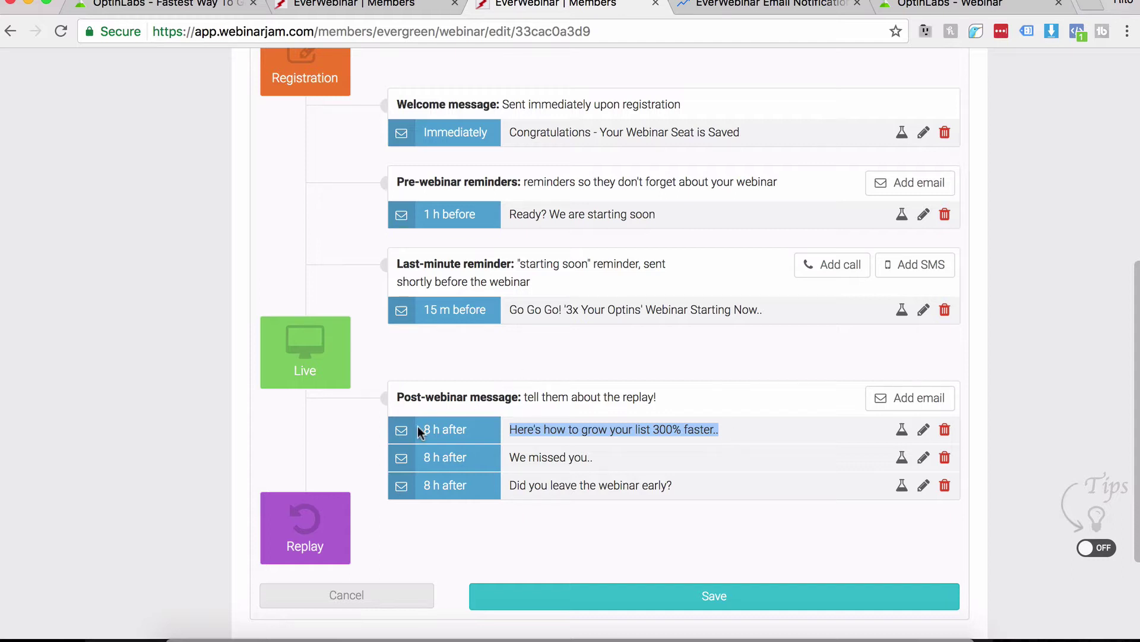
{"action": "scroll", "coordinate": [416, 427], "scroll_direction": "down", "scroll_amount": 1}
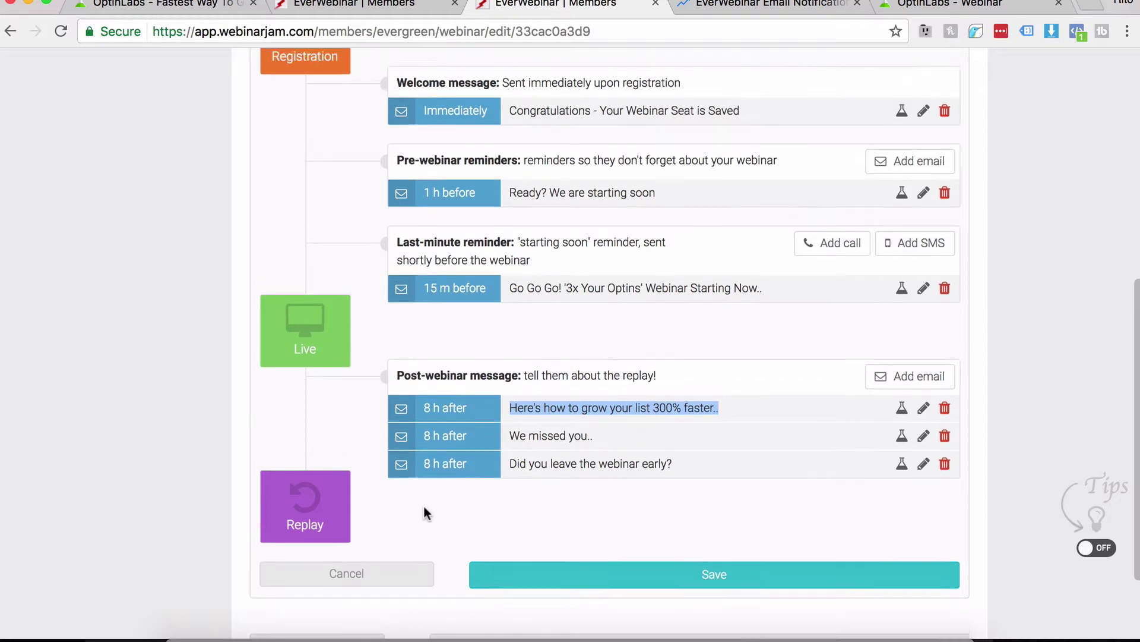
{"action": "scroll", "coordinate": [425, 506], "scroll_direction": "up", "scroll_amount": 10}
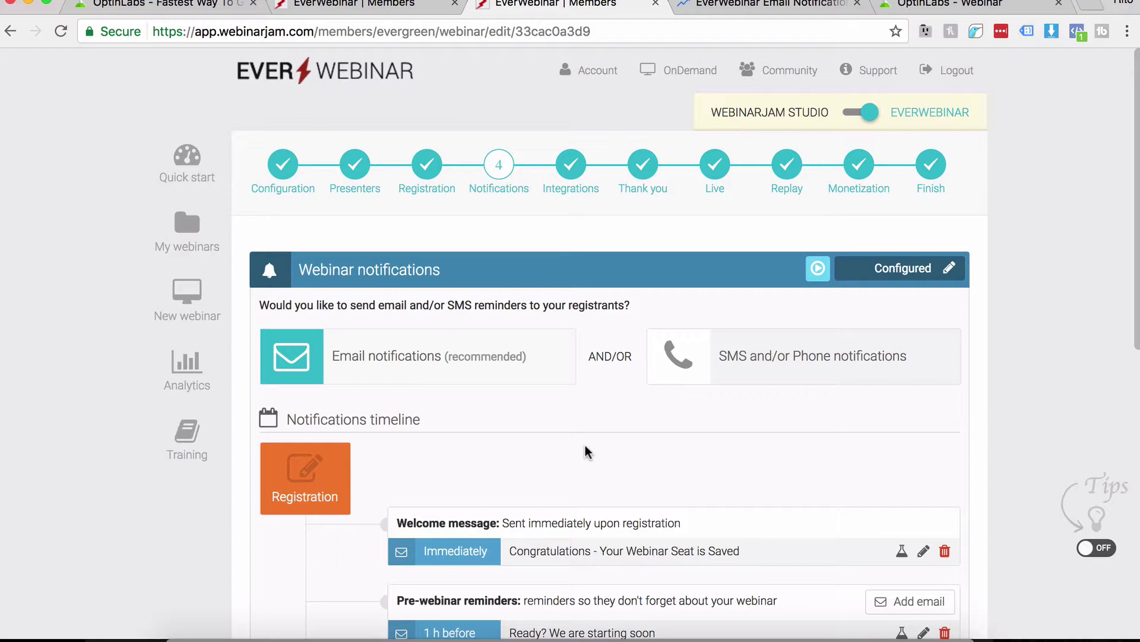
{"action": "scroll", "coordinate": [636, 458], "scroll_direction": "down", "scroll_amount": 5}
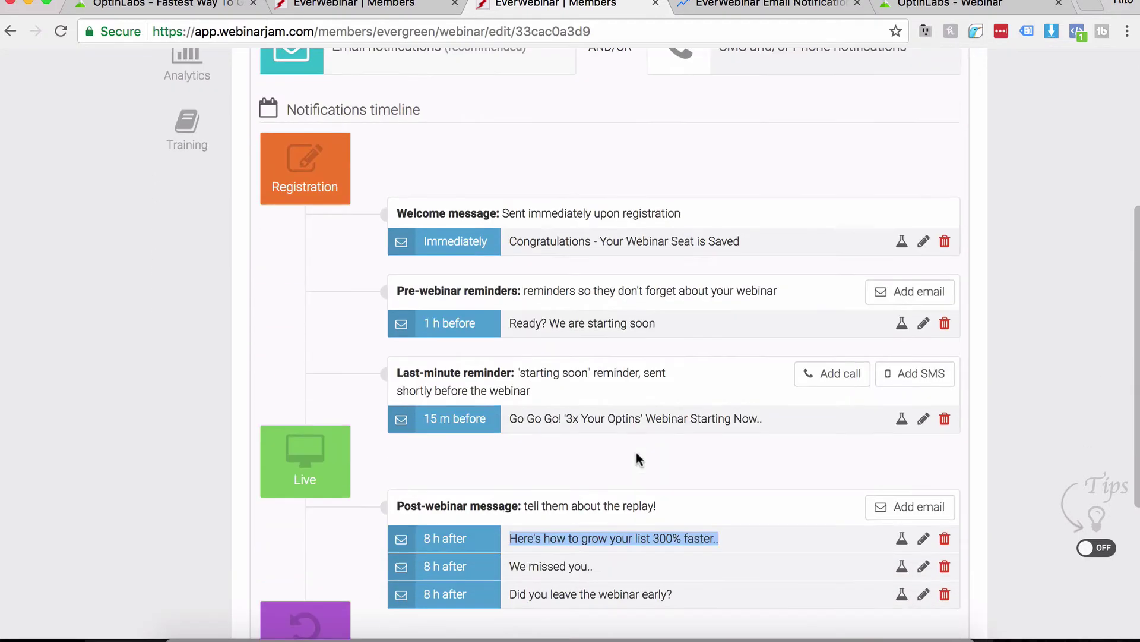
{"action": "left_click", "coordinate": [608, 447]}
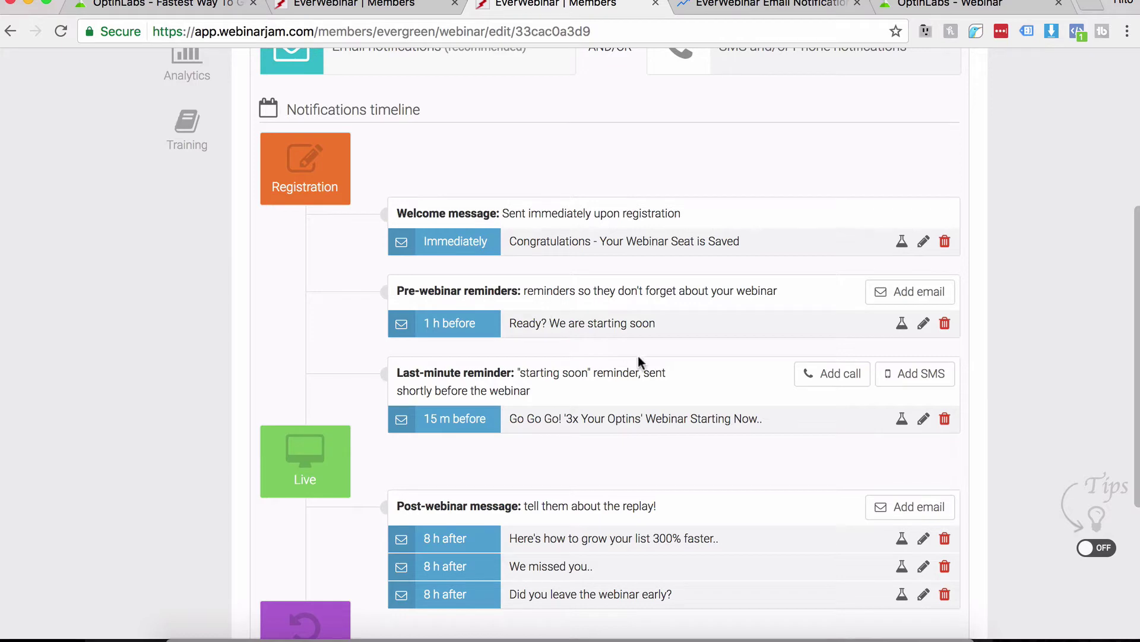
{"action": "scroll", "coordinate": [672, 389], "scroll_direction": "down", "scroll_amount": 3}
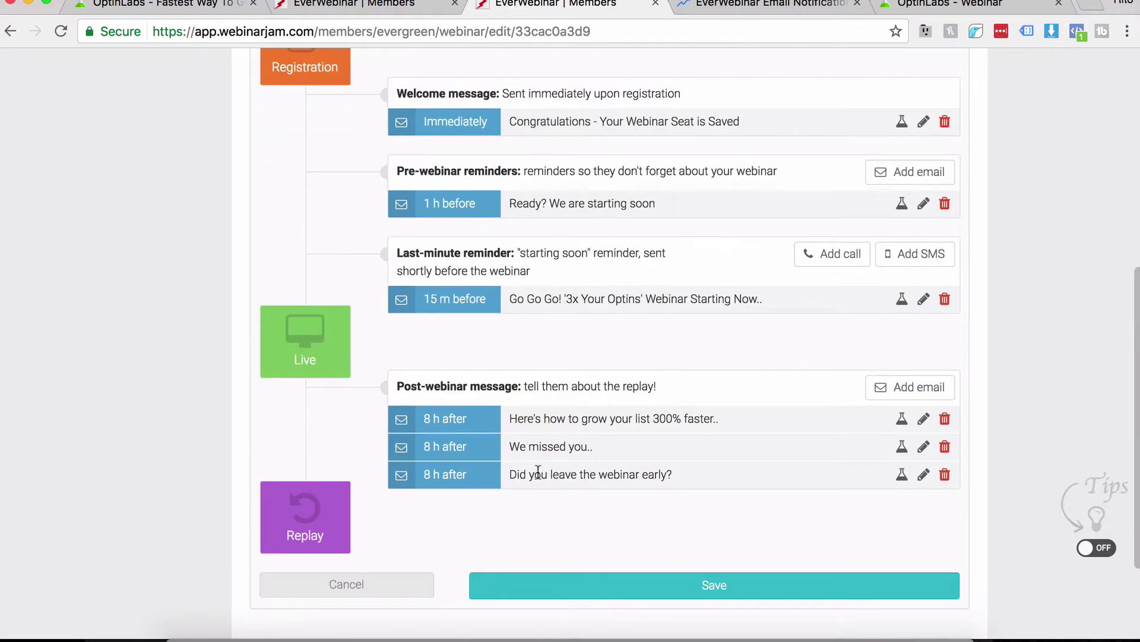
{"action": "left_click_drag", "start_coordinate": [534, 474], "coordinate": [640, 474]}
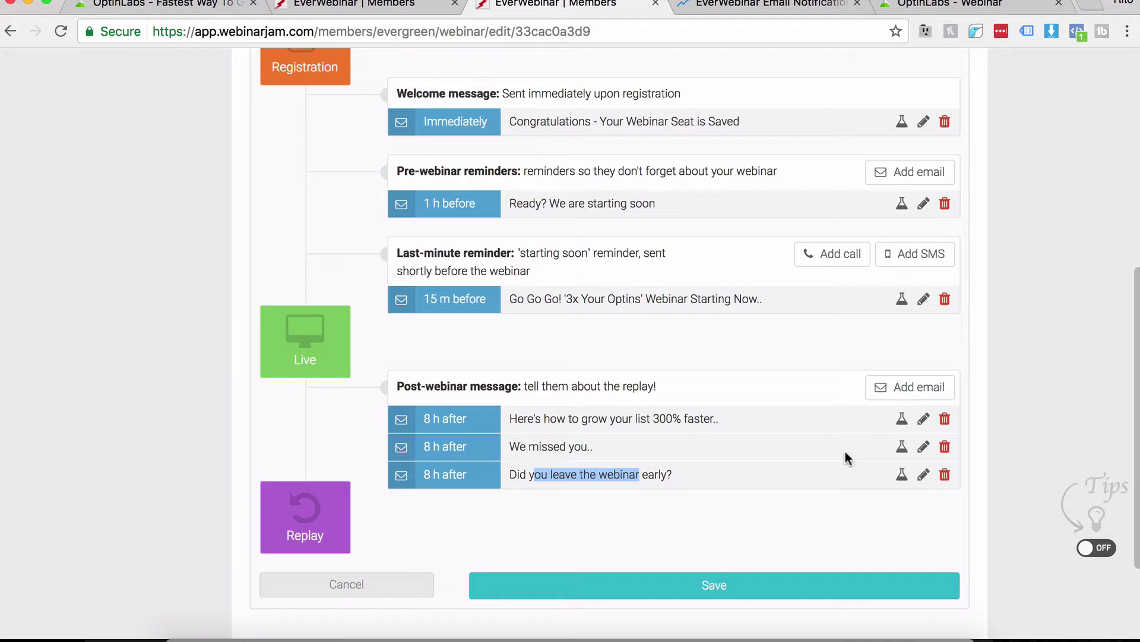
{"action": "left_click", "coordinate": [624, 416]}
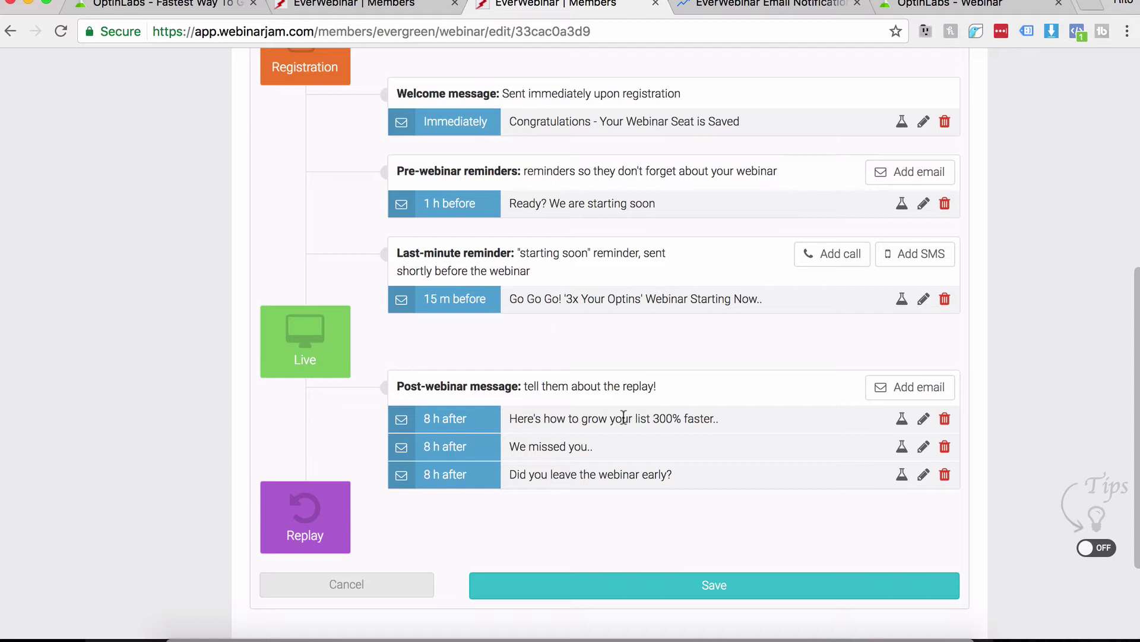
{"action": "scroll", "coordinate": [660, 415], "scroll_direction": "up", "scroll_amount": 2}
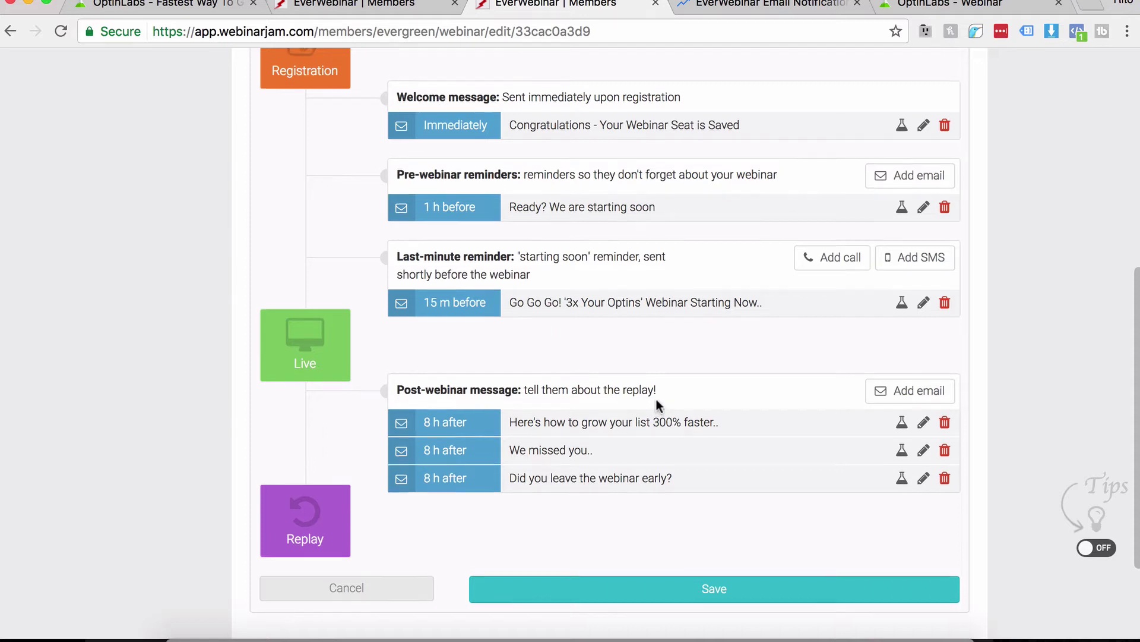
{"action": "left_click_drag", "start_coordinate": [744, 166], "coordinate": [492, 171]}
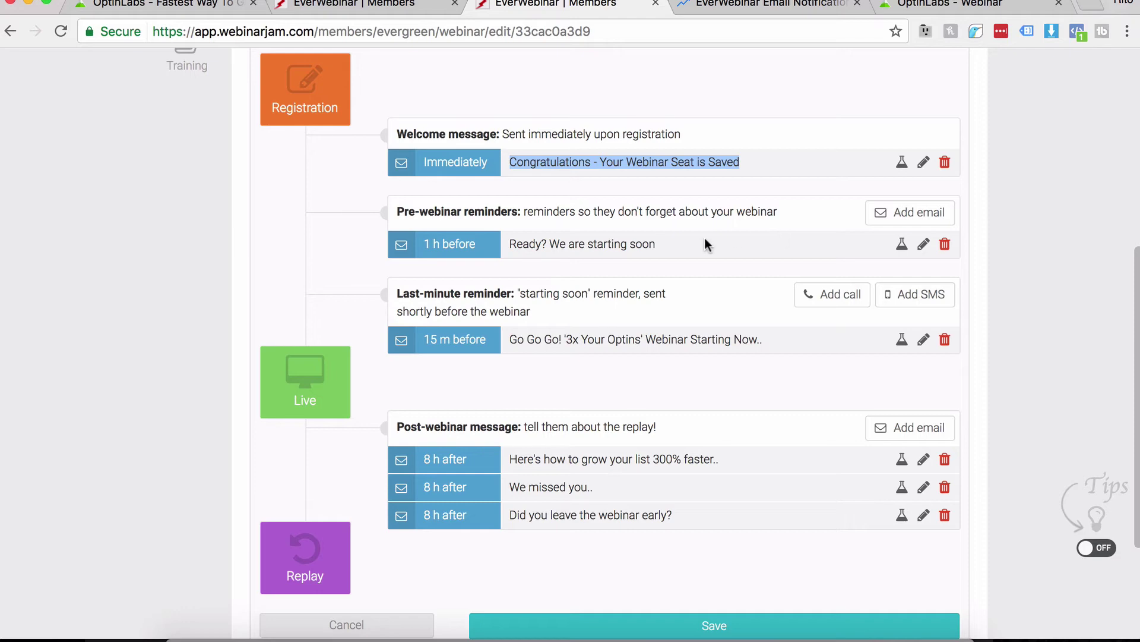
{"action": "left_click", "coordinate": [653, 278]}
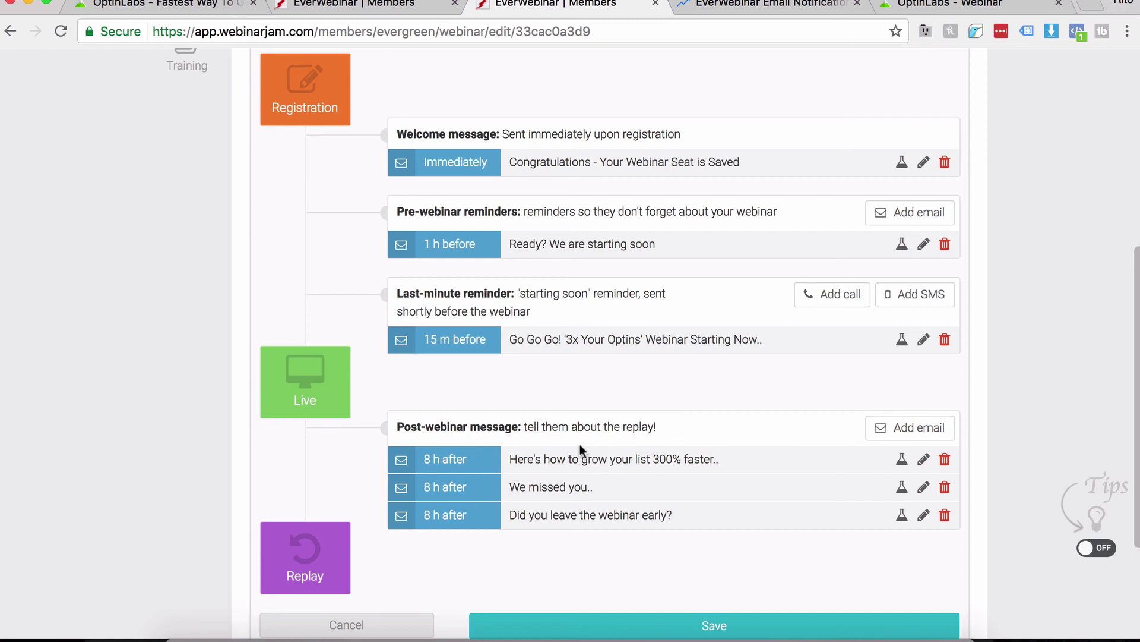
{"action": "scroll", "coordinate": [580, 449], "scroll_direction": "up", "scroll_amount": 1}
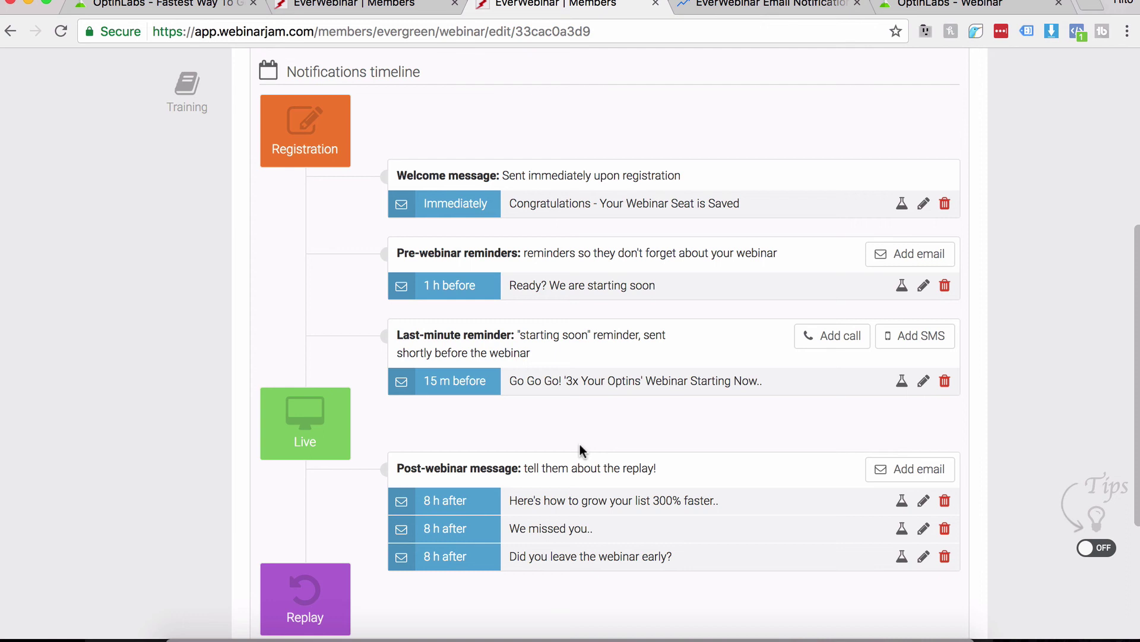
{"action": "scroll", "coordinate": [582, 451], "scroll_direction": "up", "scroll_amount": 1}
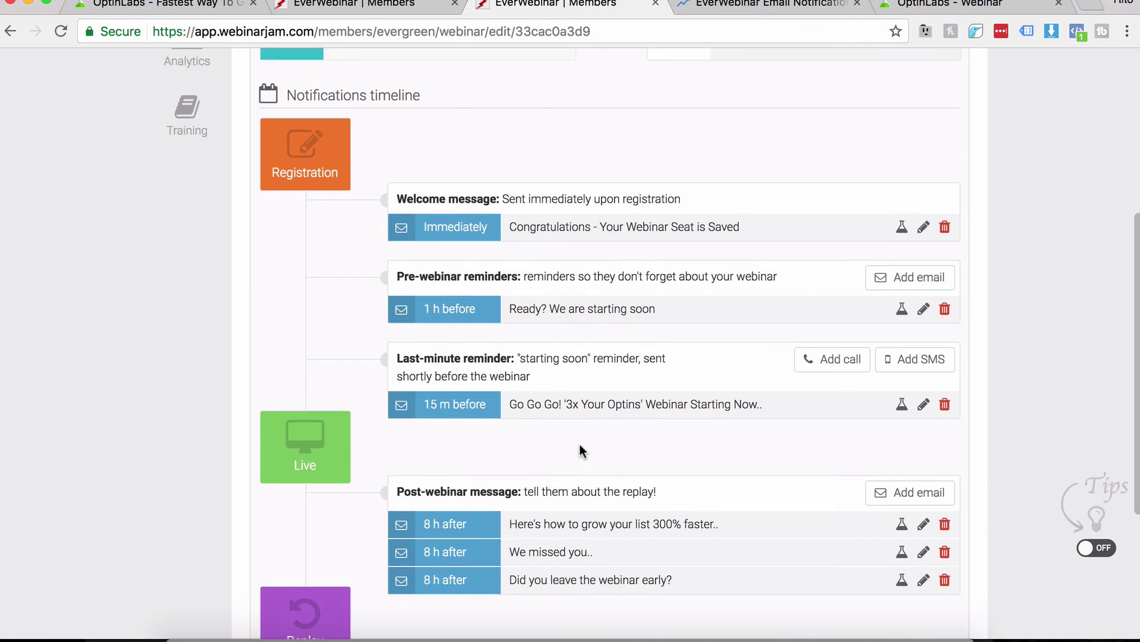
{"action": "scroll", "coordinate": [582, 450], "scroll_direction": "up", "scroll_amount": 1}
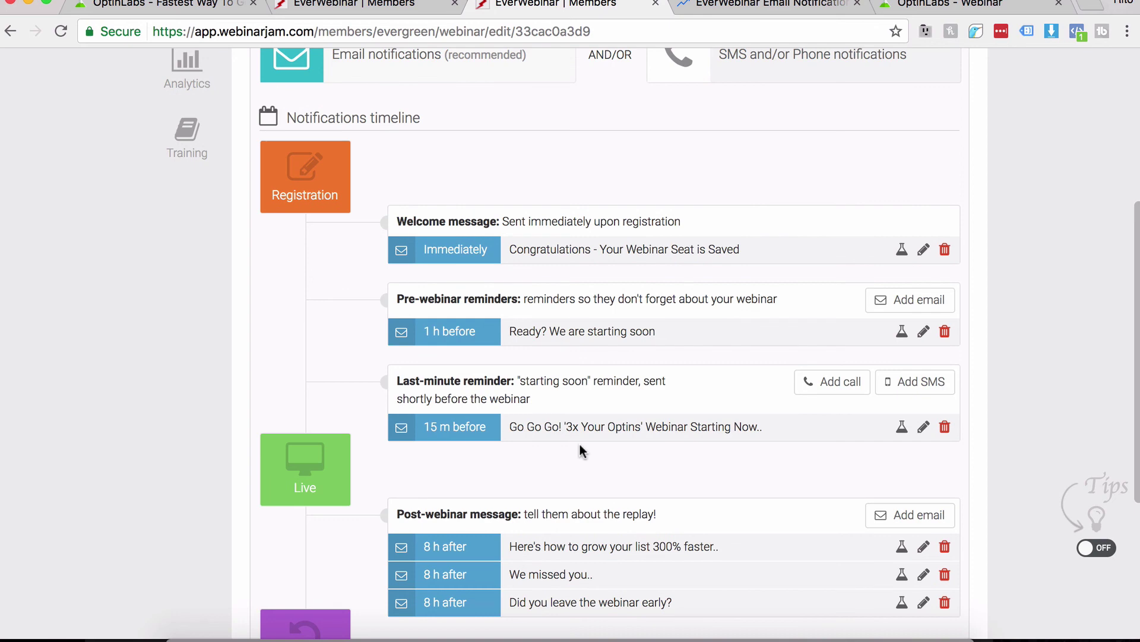